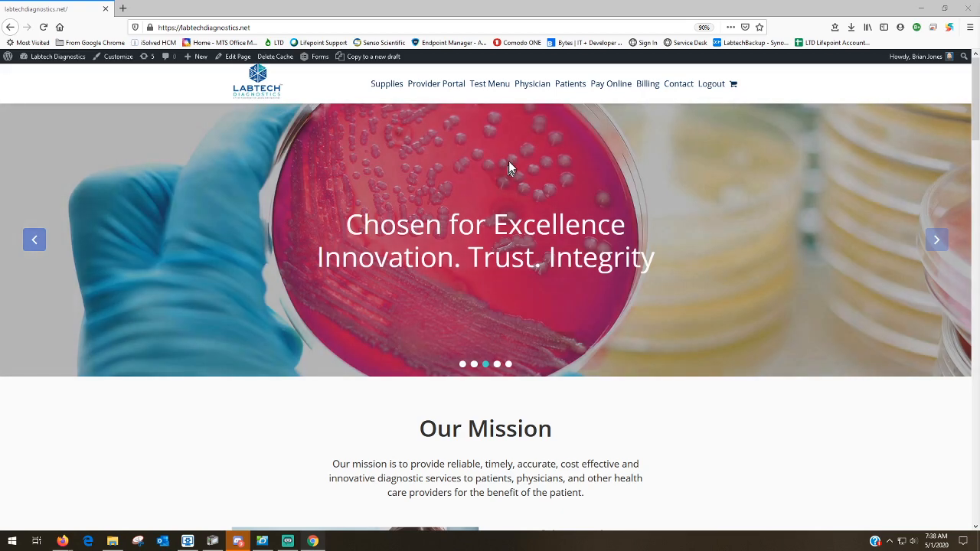
Open the Electronic Ordering portal login from the site's Physician menu
mouse_move(534, 92)
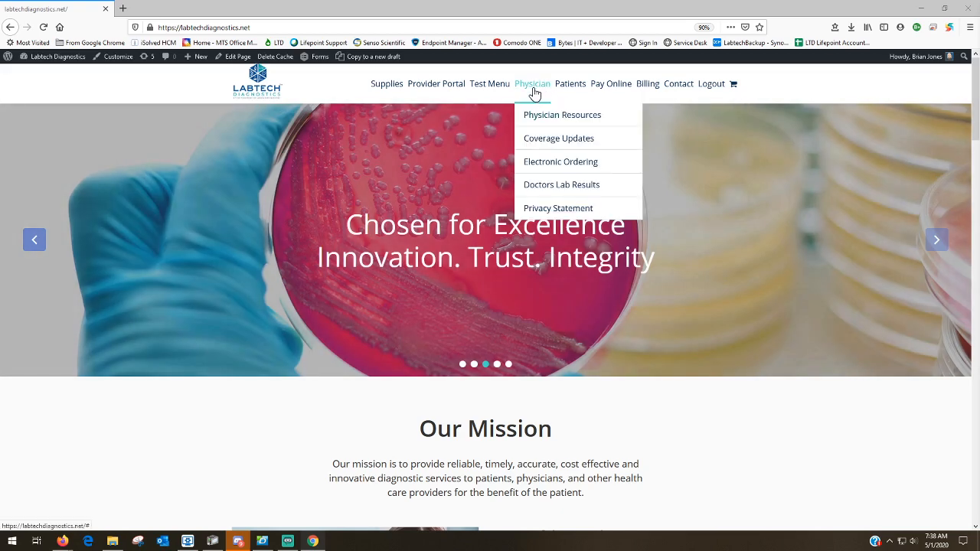
left_click(547, 169)
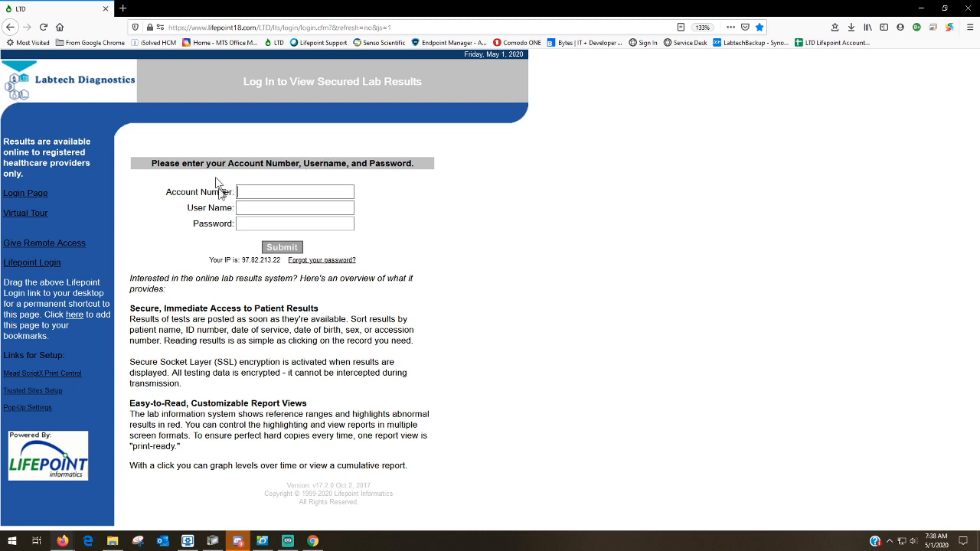
Log in with the account number and user name, then bring the portal inbox window into view
left_click(270, 191)
left_click(294, 193)
left_click(293, 207)
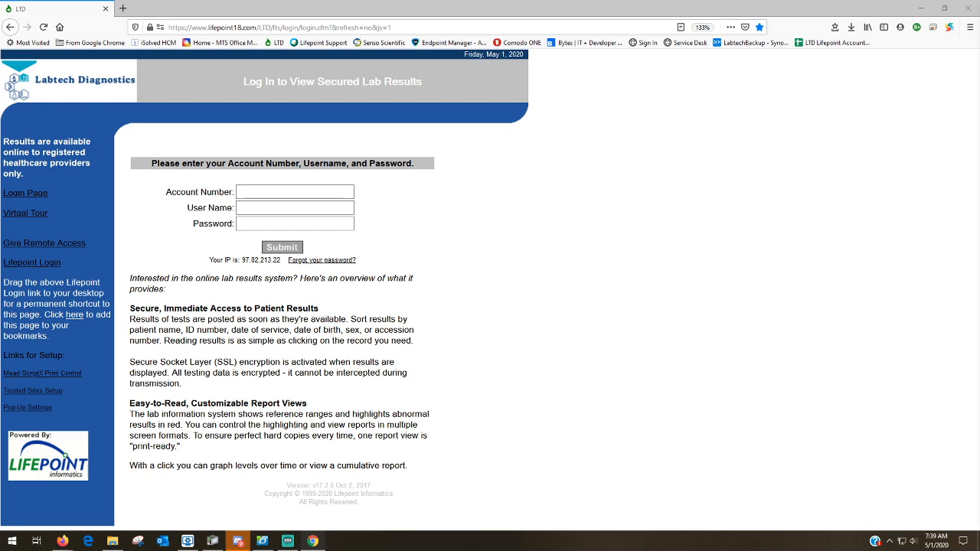
left_click_drag(979, 38, 518, 18)
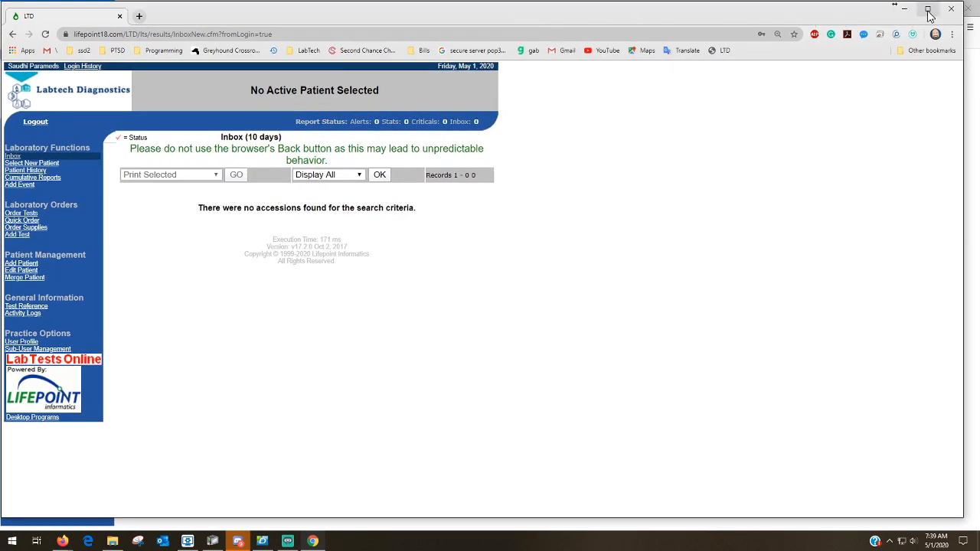
Maximize the portal window and open Select New Patient, dismissing the No Active Patient alert
left_click(926, 9)
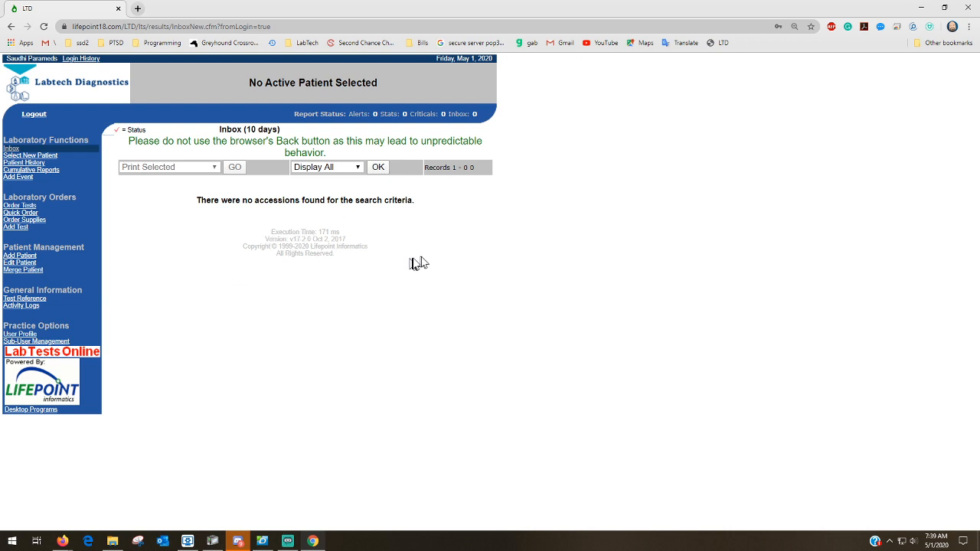
left_click(32, 162)
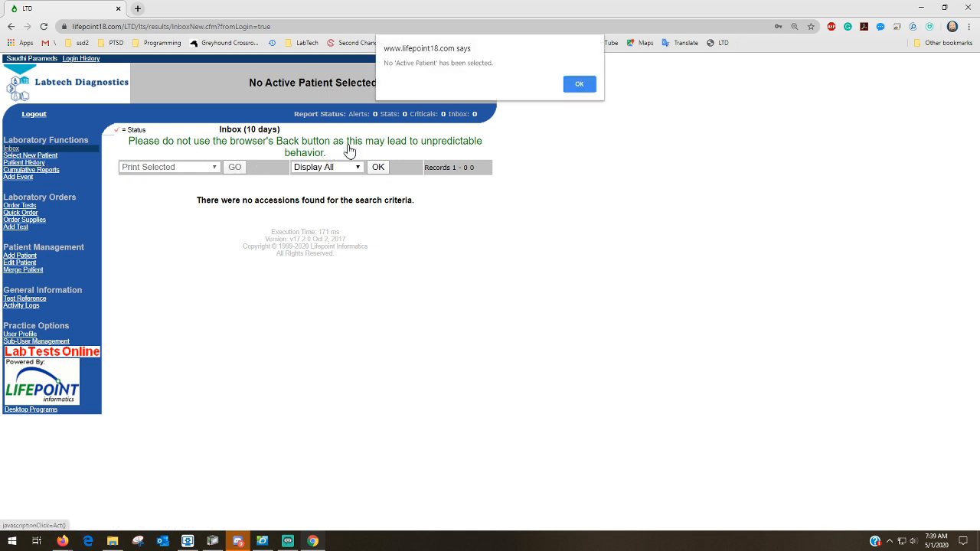
left_click(579, 85)
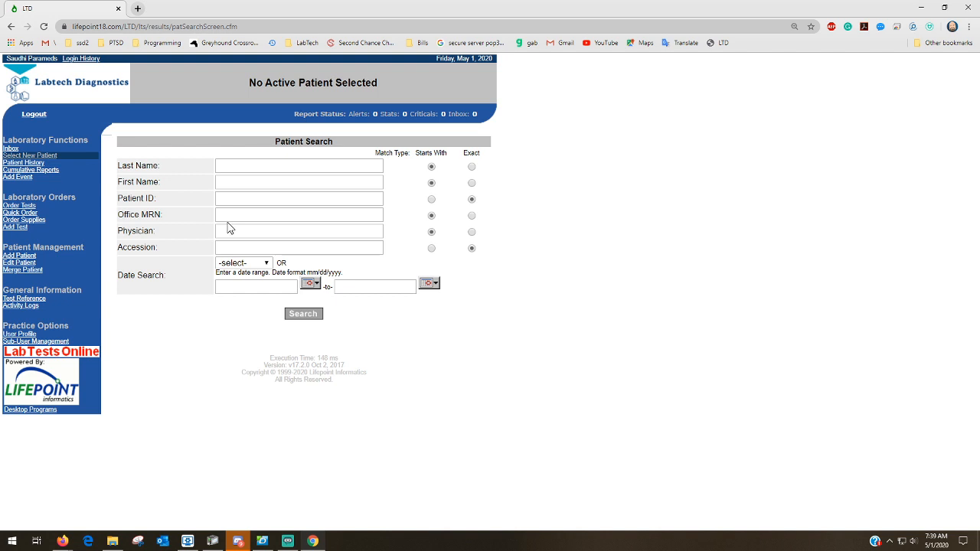
Run a Patient Search on last name 'jones'
left_click(233, 167)
type("jones")
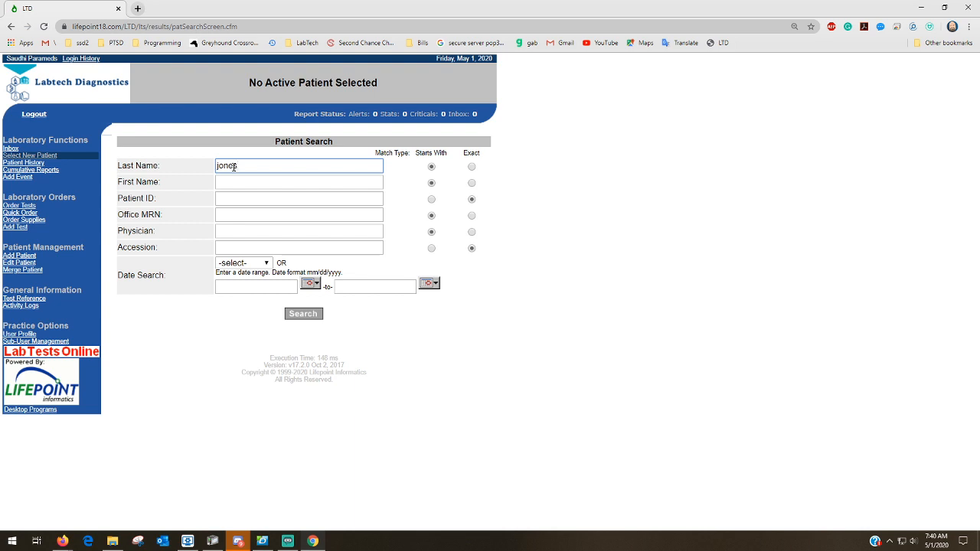
key("Return")
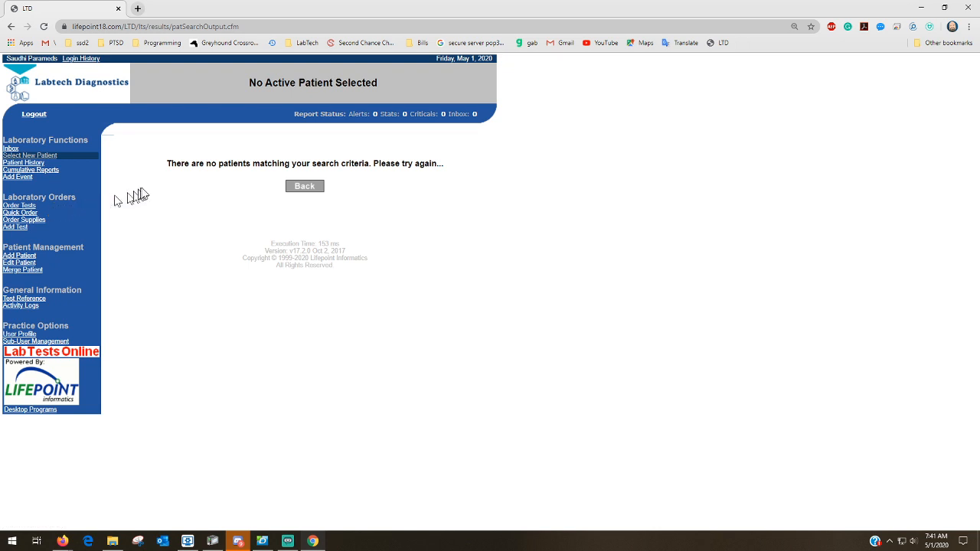
Start a new patient record with Add Patient and review the generated patient ID
left_click(14, 257)
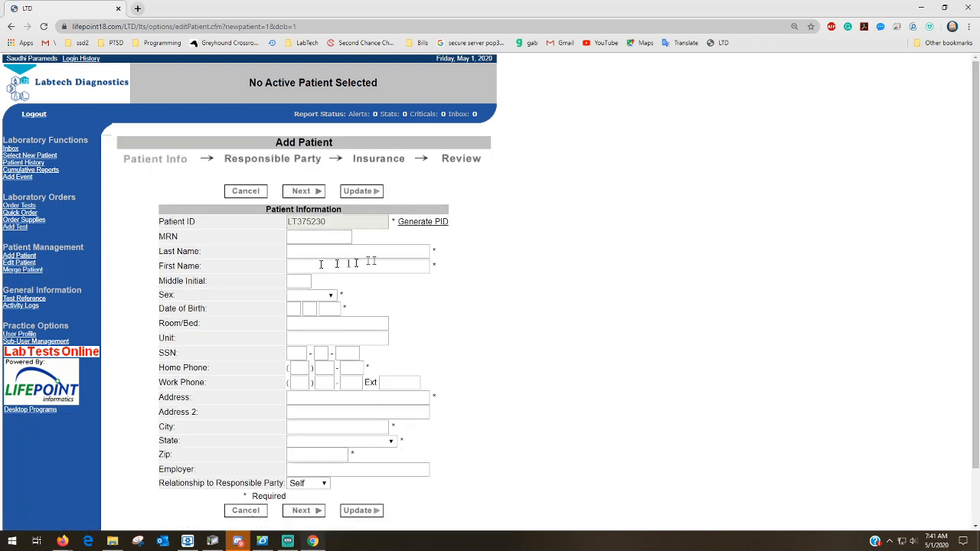
left_click_drag(432, 252, 437, 251)
left_click(329, 223)
left_click_drag(330, 223, 282, 220)
left_click(294, 222)
Enter the test patient's last and first name, sex Male and birth date 06/23/1970
left_click(302, 252)
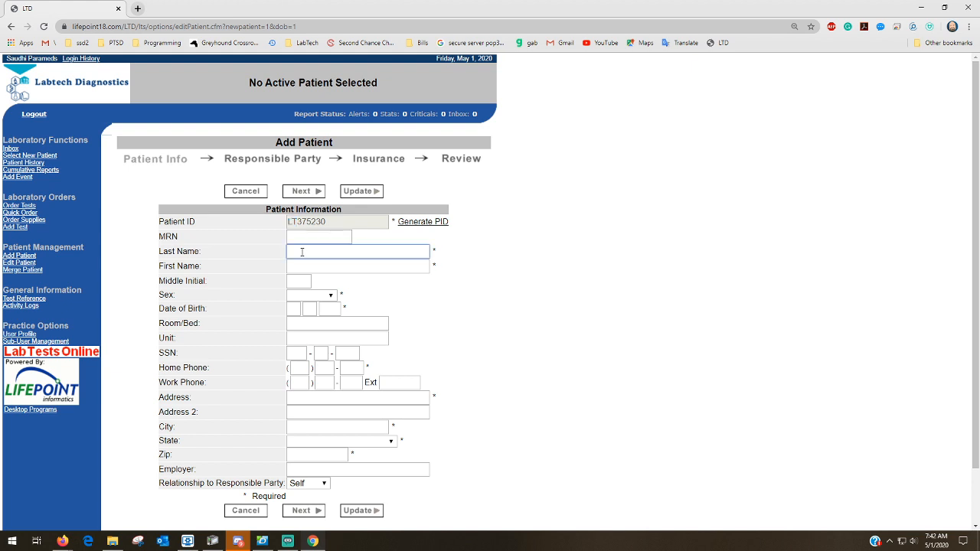
type("Test")
key("Tab")
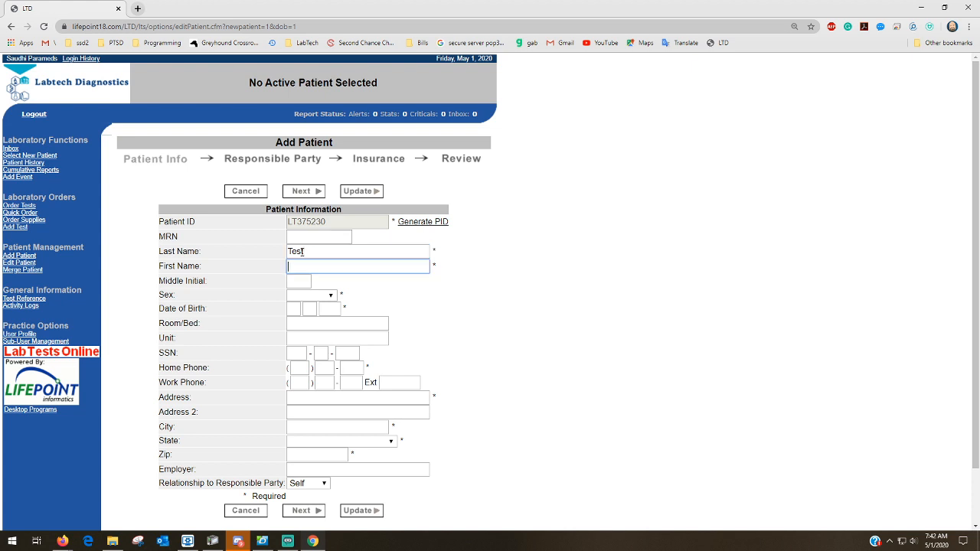
type("test")
key("Tab")
key("Tab")
key("m")
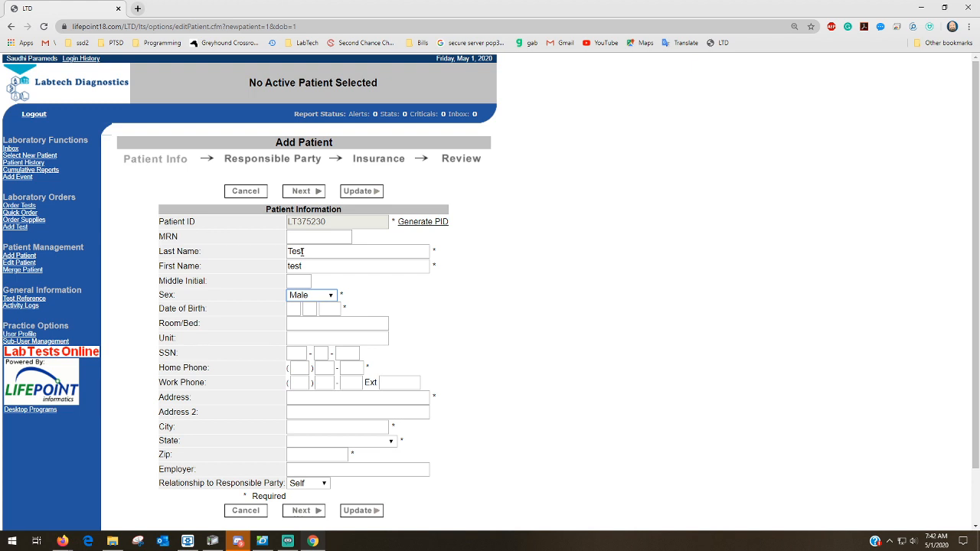
left_click(294, 308)
type("06 23 ")
type("1970")
key("Tab")
key("Tab")
key("Tab")
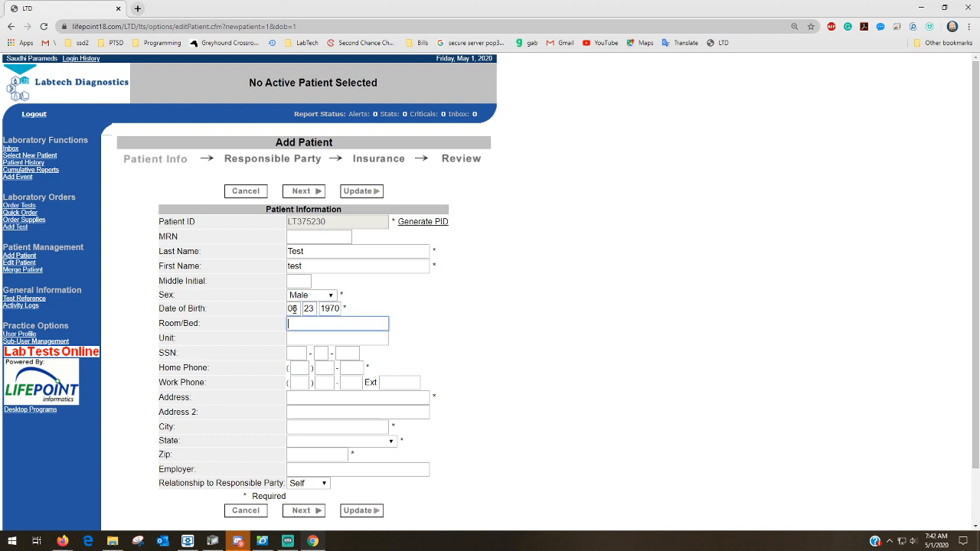
key("Tab")
key("Tab")
key("Tab")
key("Tab")
key("Tab")
key("Tab")
key("Tab")
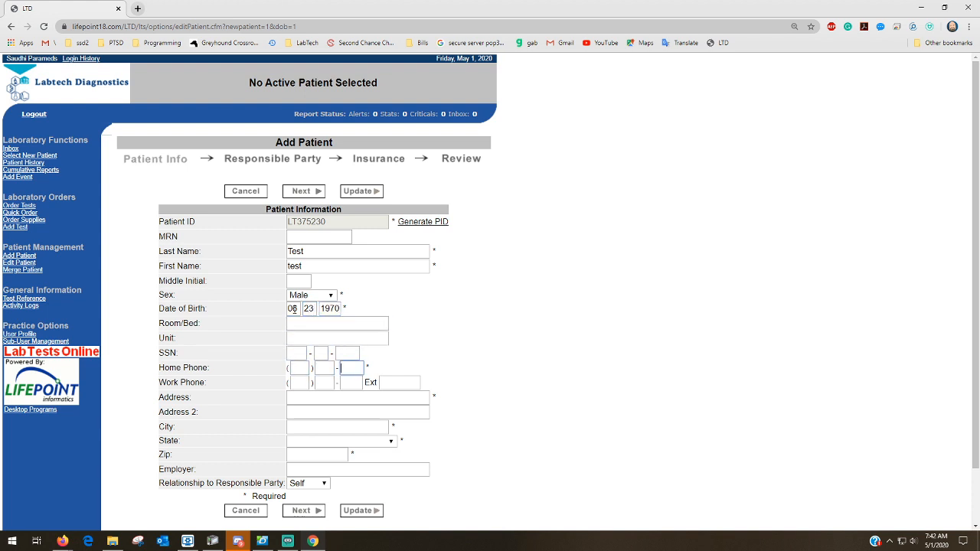
key("Tab")
key("Tab")
key("Tab")
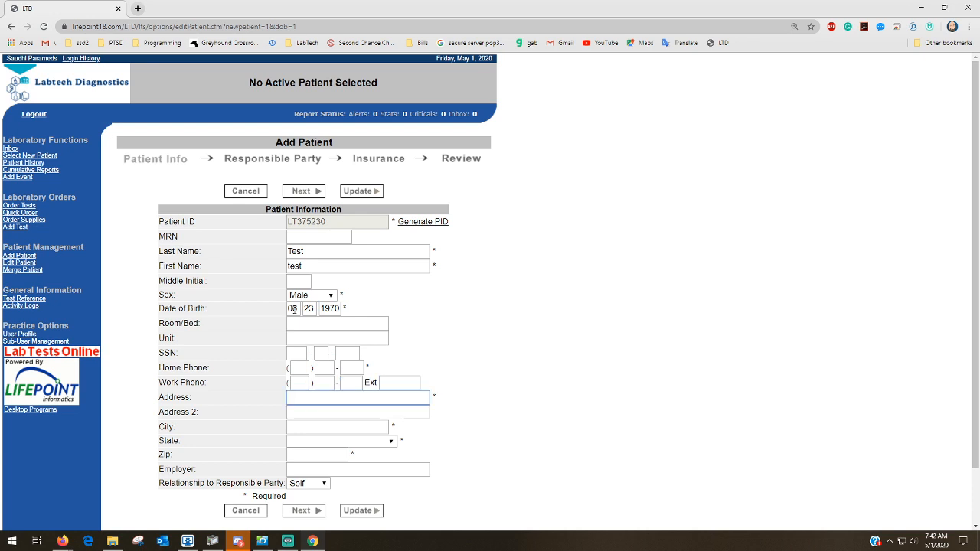
Fill in the patient's address, city, state and zip code, then submit the patient info
type("same")
key("Tab")
key("Tab")
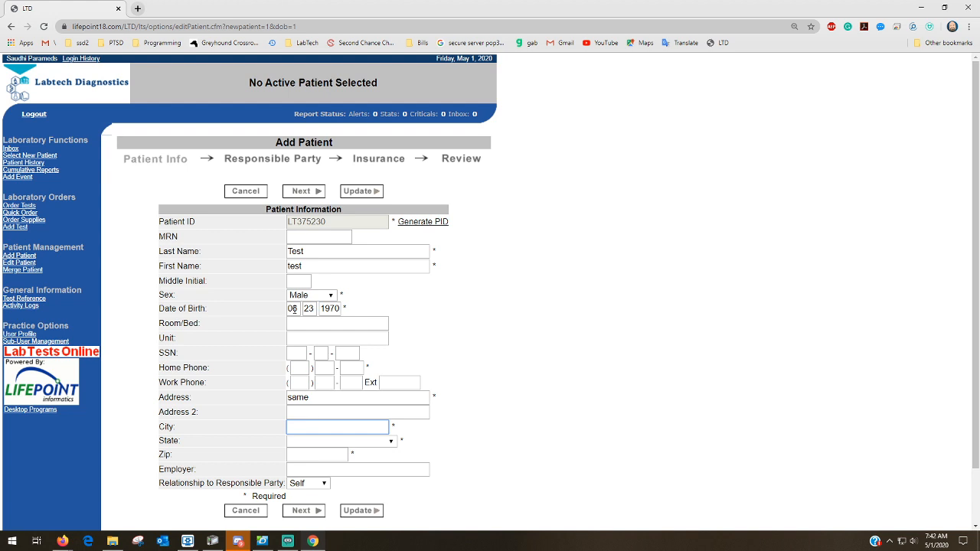
type("Andersom")
key("Tab")
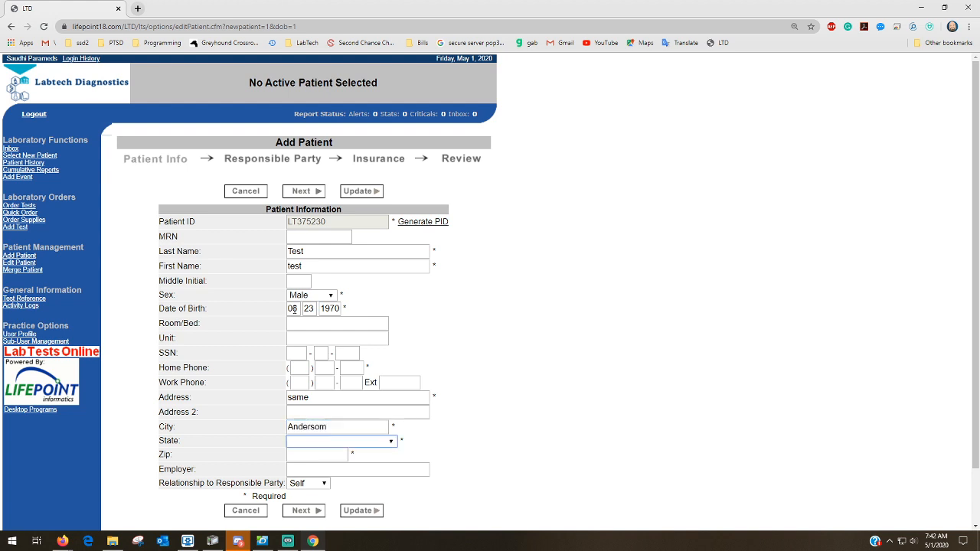
left_click(338, 427)
key("BackSpace")
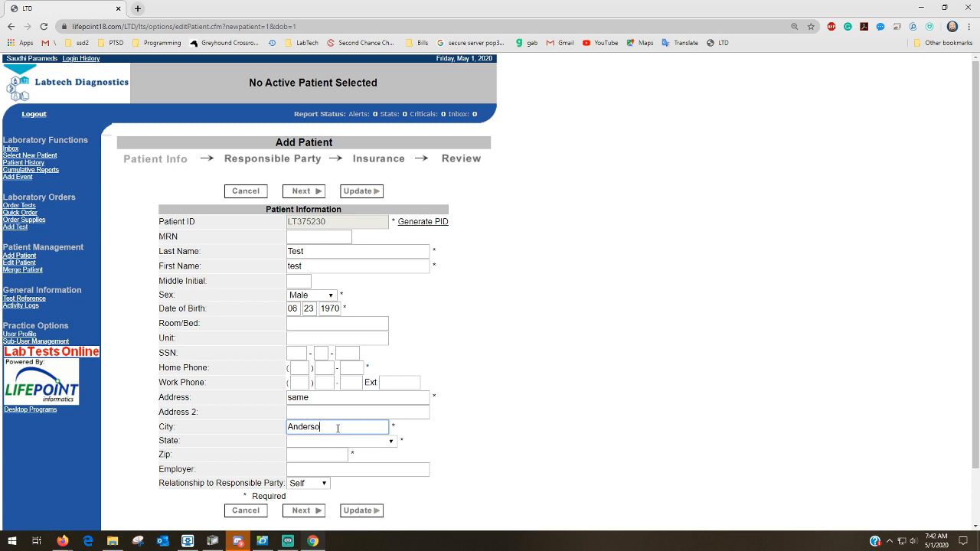
type("n")
key("Tab")
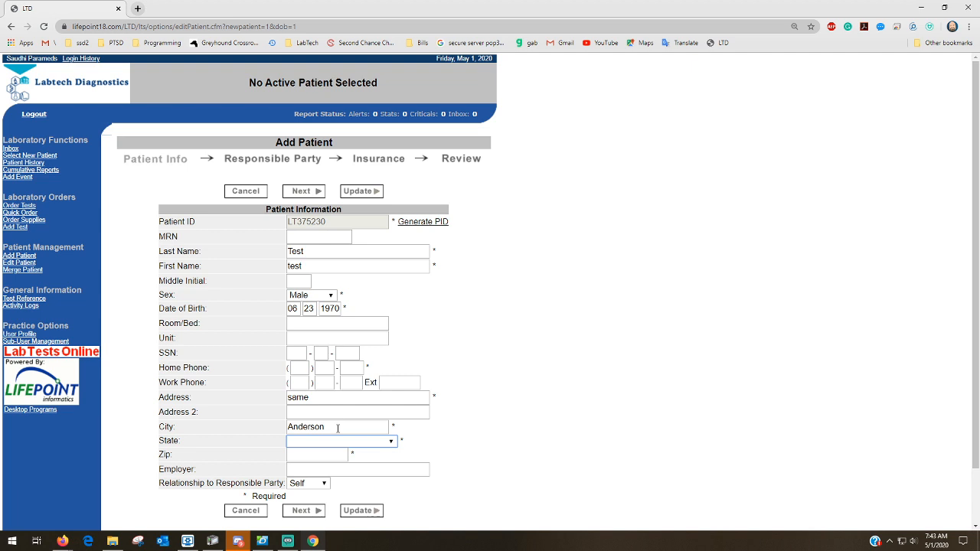
key("s")
key("Tab")
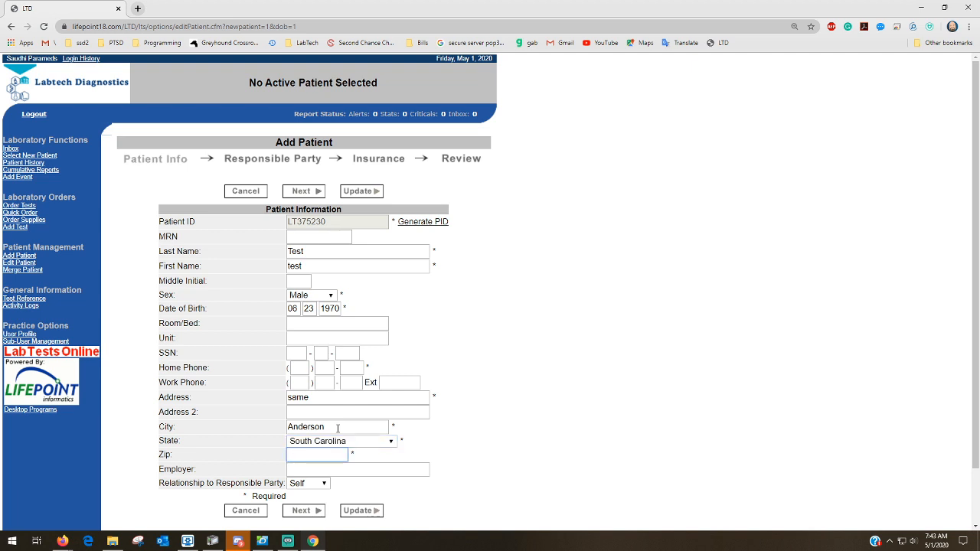
type("29621")
key("Tab")
key("Tab")
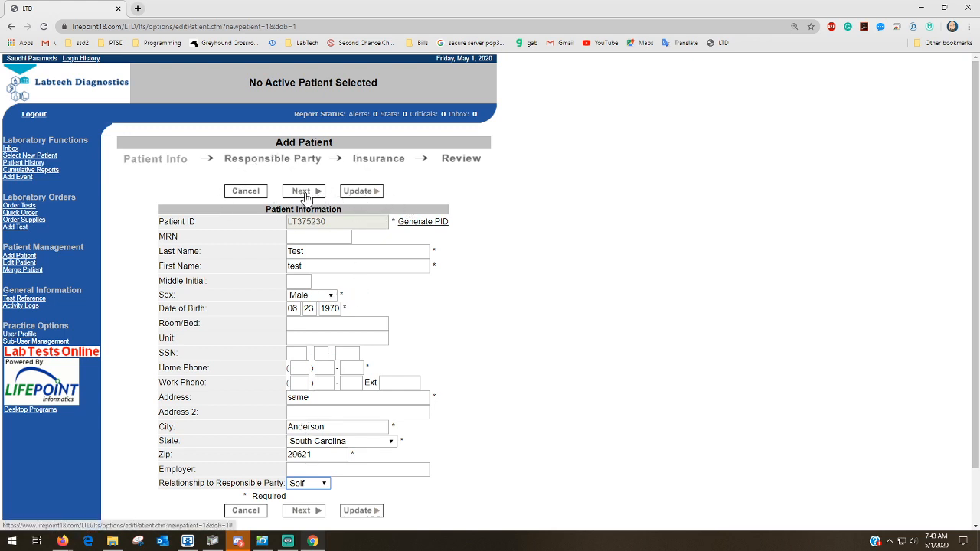
left_click(309, 513)
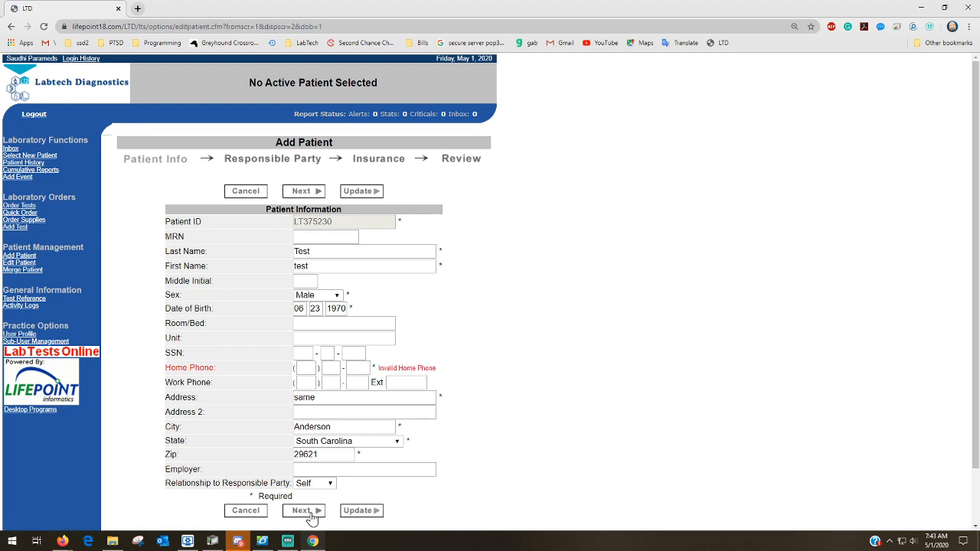
Add the patient's home phone number, resubmit, and continue past Responsible Party to Insurance
left_click(303, 368)
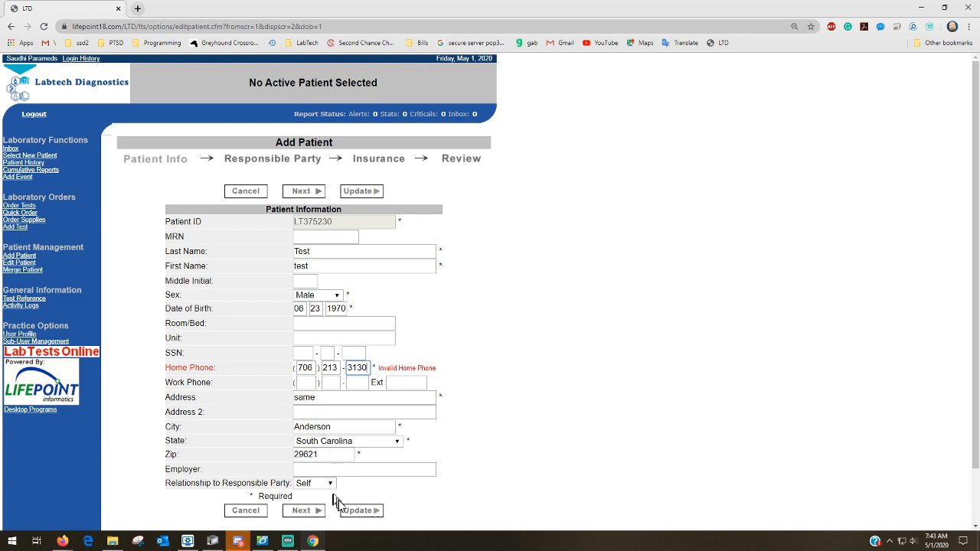
left_click(308, 512)
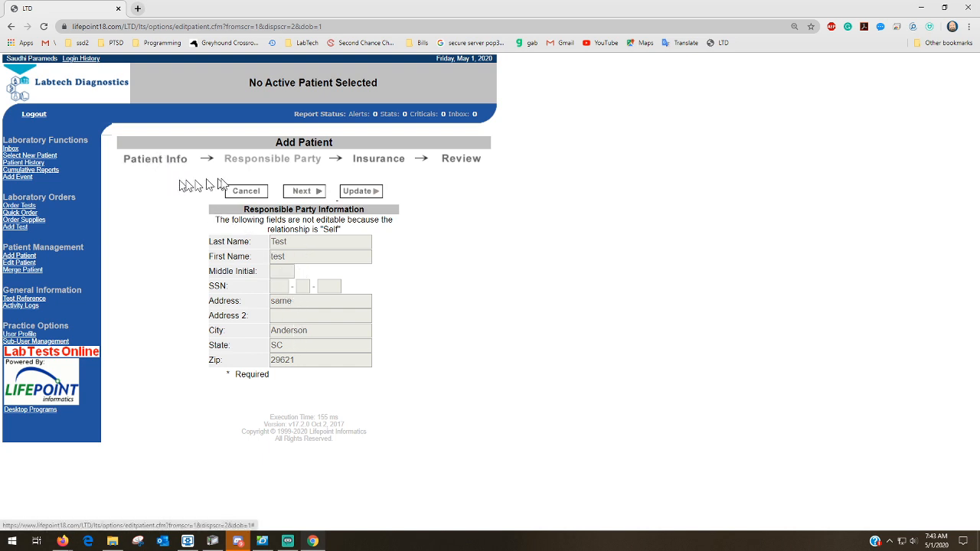
left_click(305, 194)
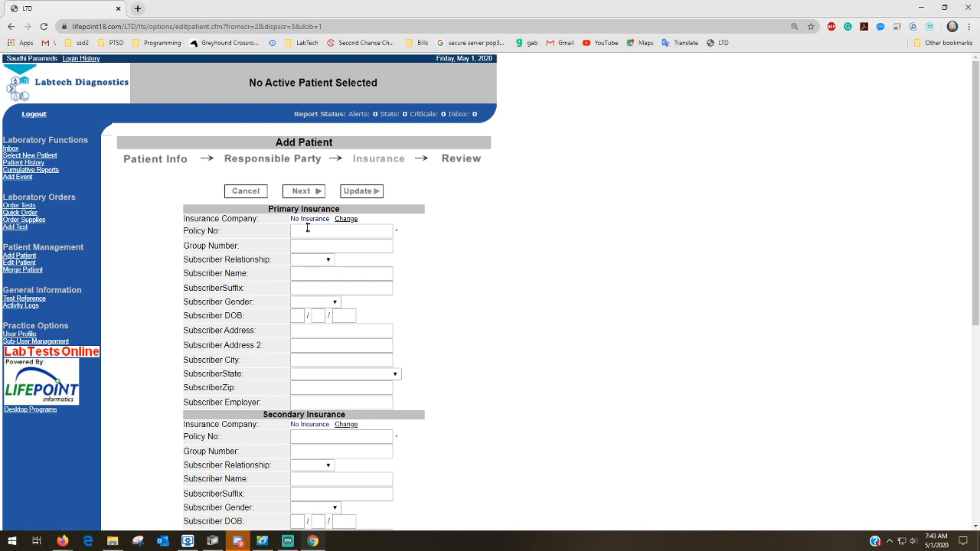
Run a first primary-insurance name search for BCBS Georgia
left_click(346, 220)
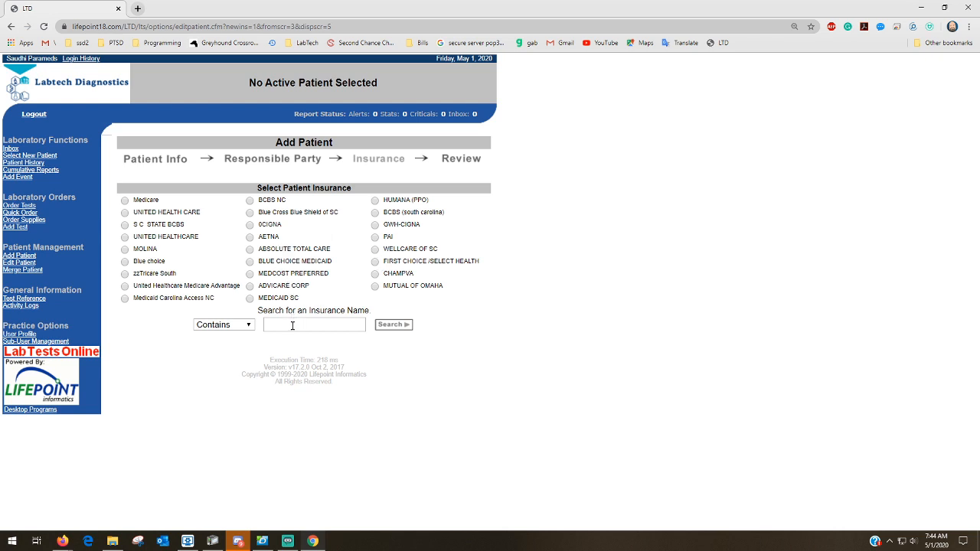
left_click(292, 325)
type("bcbs")
type("eorgia")
key("Return")
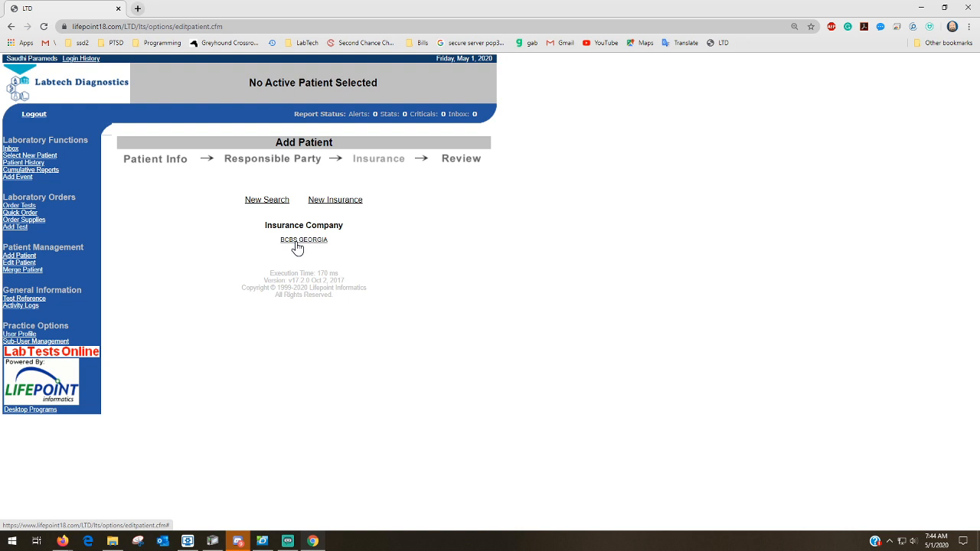
Search insurance names again for 'bcbs' and choose BCBS from the results
left_click(278, 202)
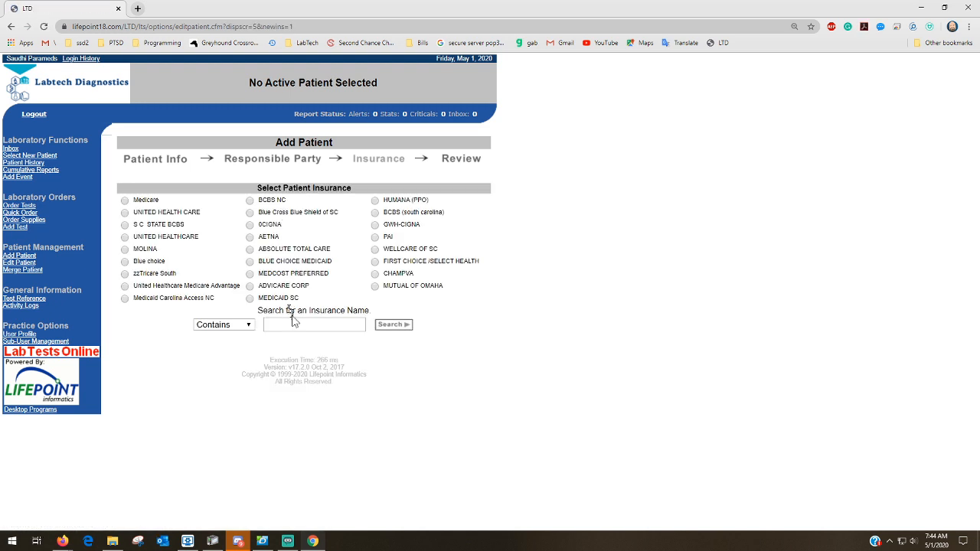
left_click(297, 325)
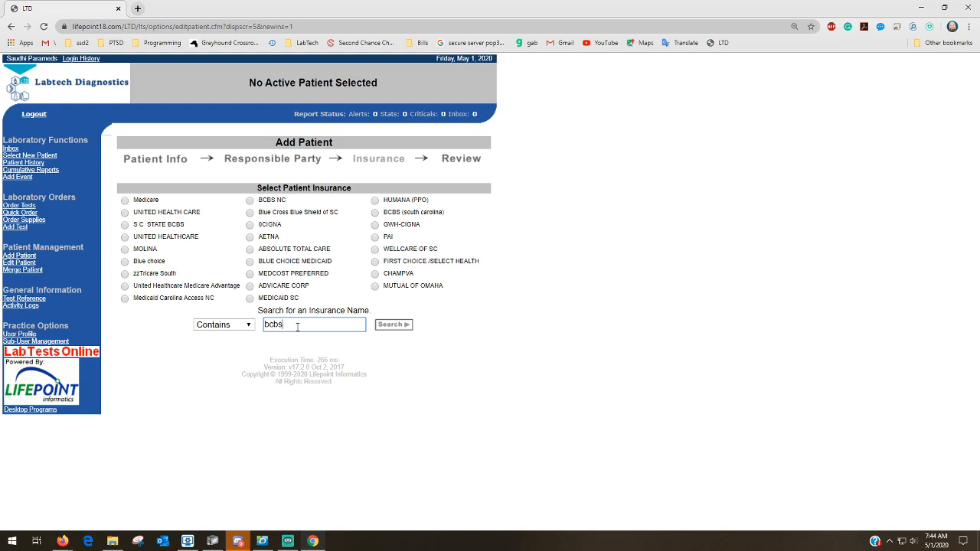
type("bcbs")
left_click(393, 325)
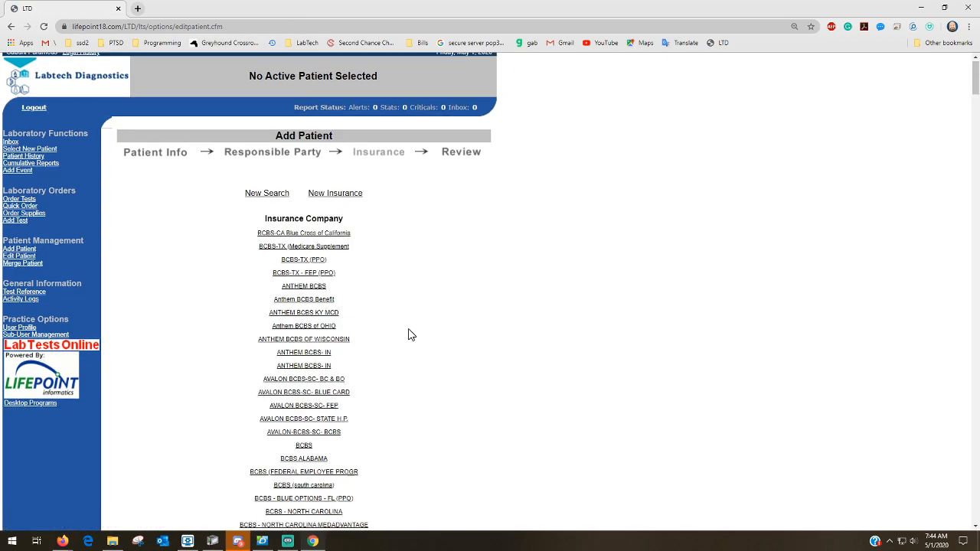
scroll(411, 335, "down", 3)
scroll(411, 334, "up", 4)
scroll(411, 335, "down", 2)
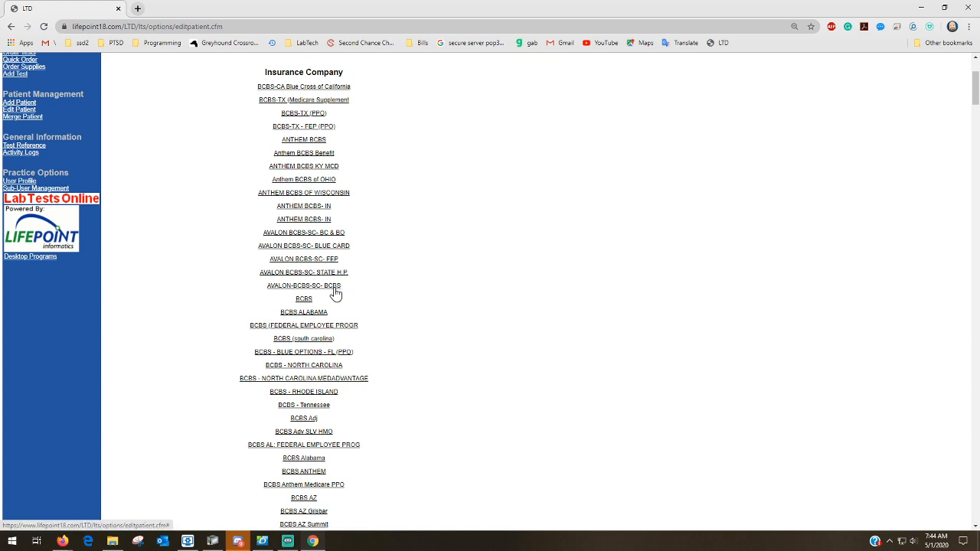
left_click(310, 299)
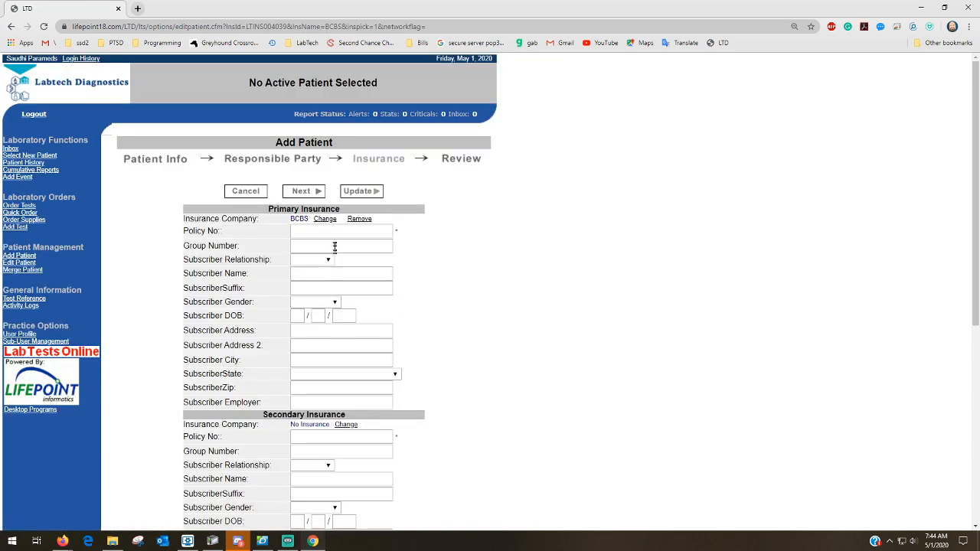
Enter the BCBS policy number, review the patient details, and save the record with Update
left_click(334, 234)
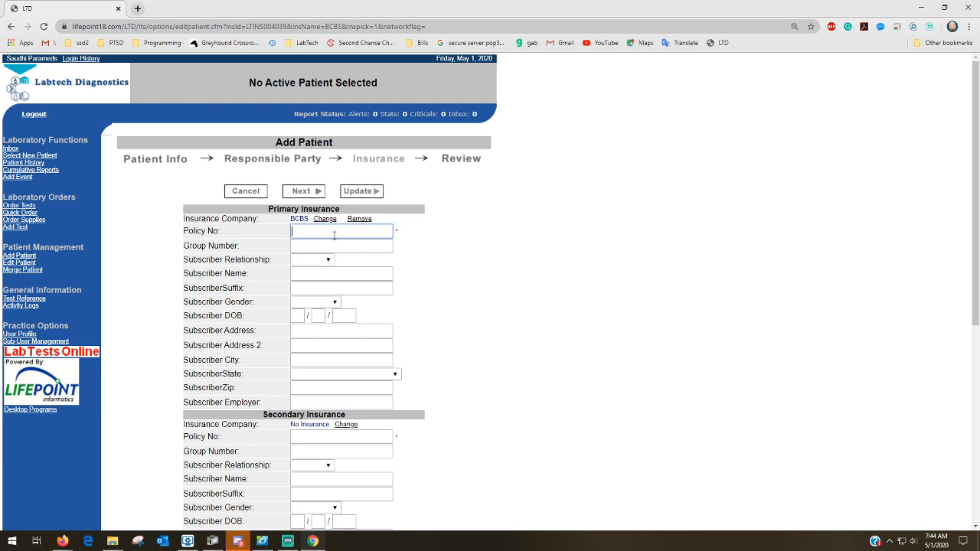
type("123456")
left_click(334, 246)
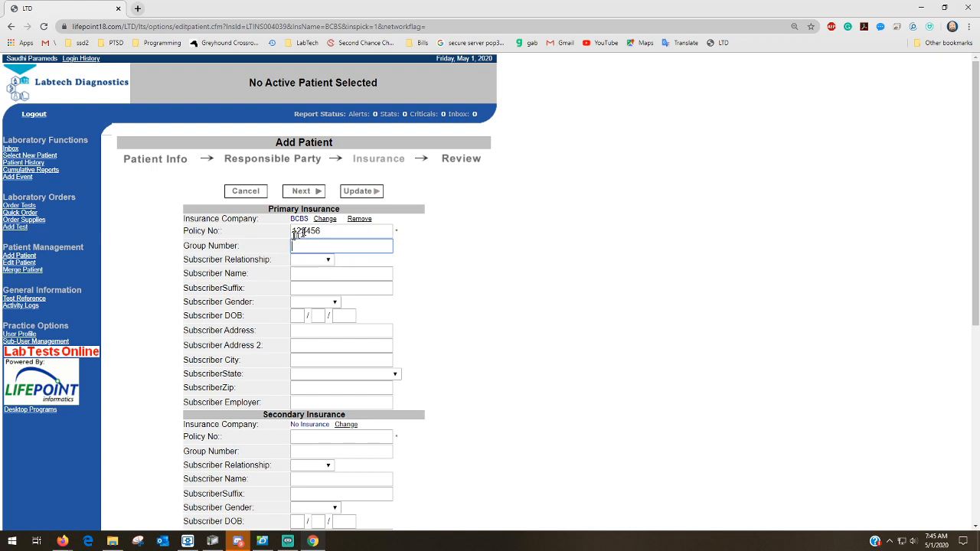
left_click_drag(296, 232, 321, 232)
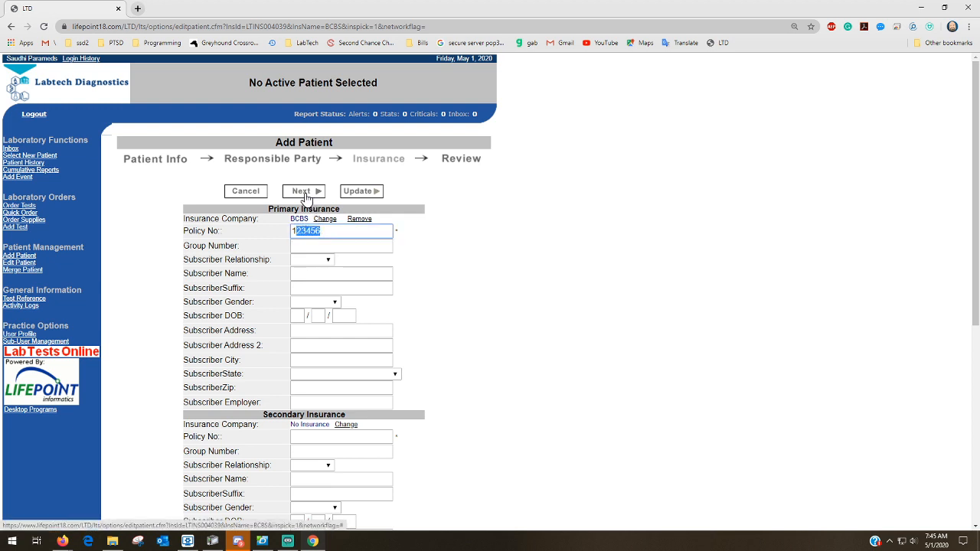
left_click(305, 197)
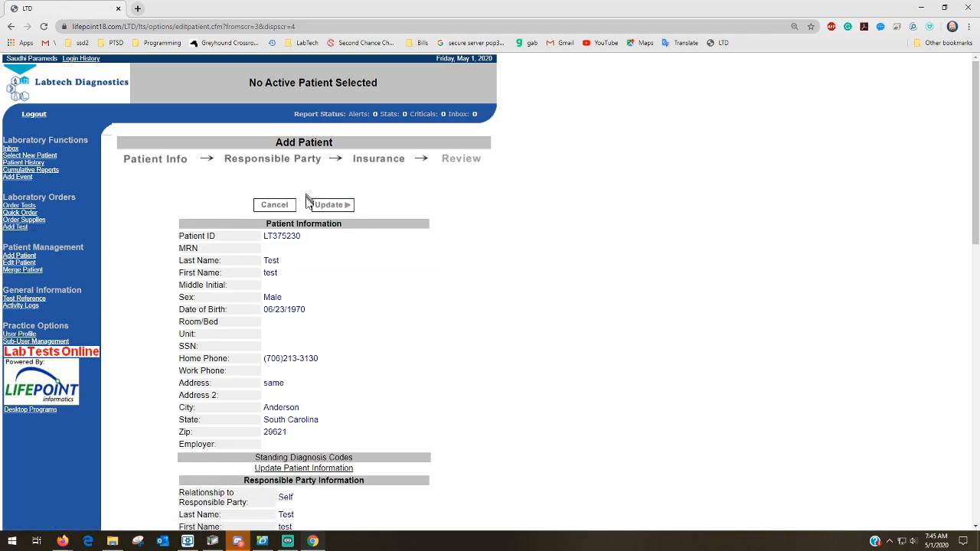
scroll(320, 256, "down", 2)
scroll(320, 256, "up", 2)
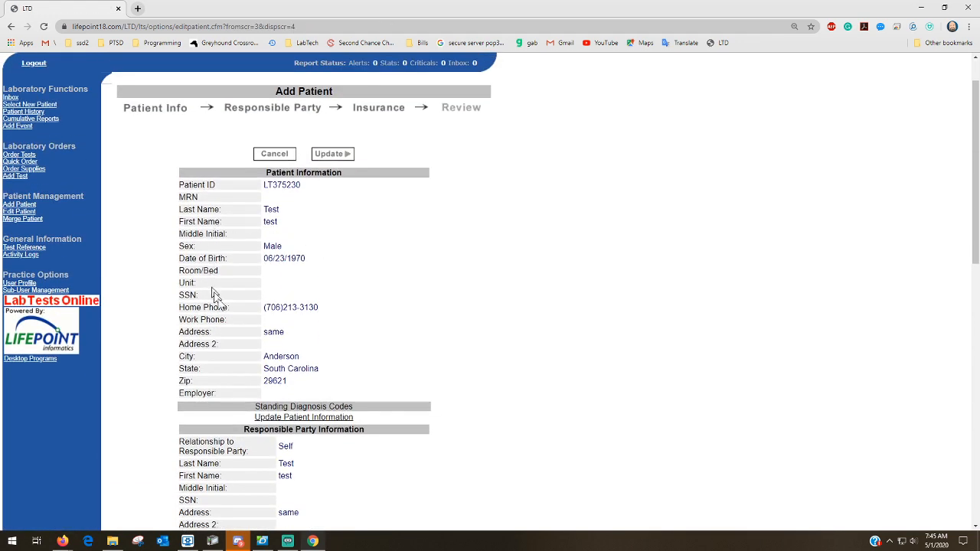
left_click(330, 155)
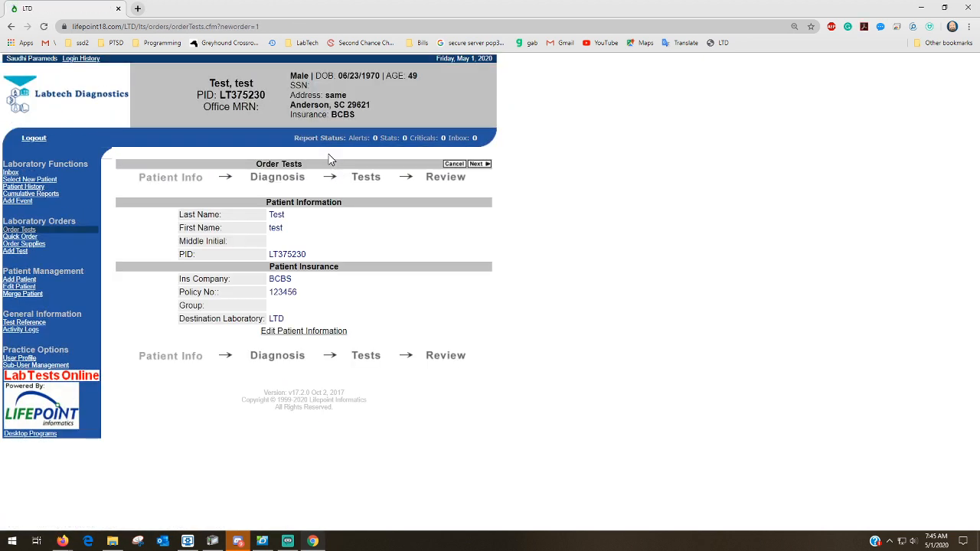
Review the test patient's summary and insurance on Order Tests, then continue to Diagnosis
left_click_drag(306, 163, 245, 170)
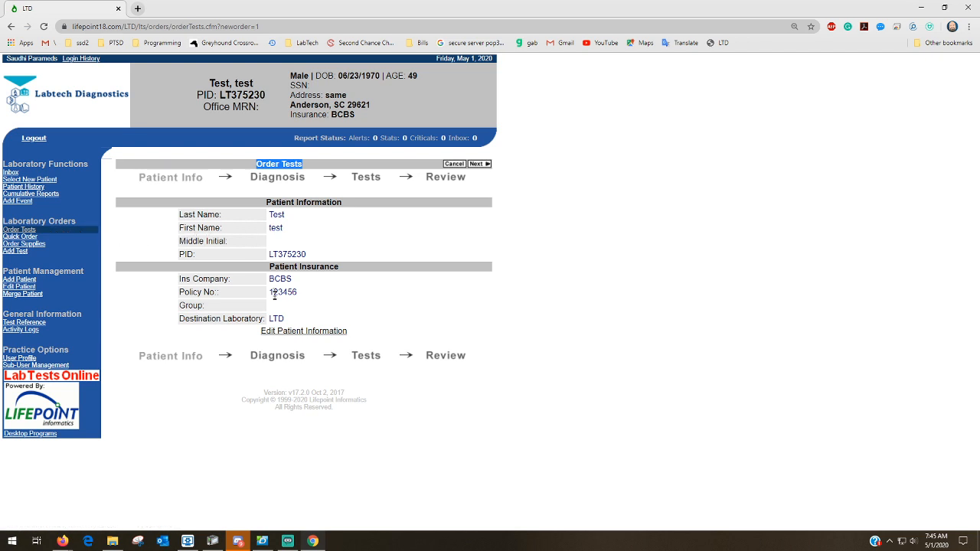
left_click(200, 73)
left_click_drag(198, 72, 364, 120)
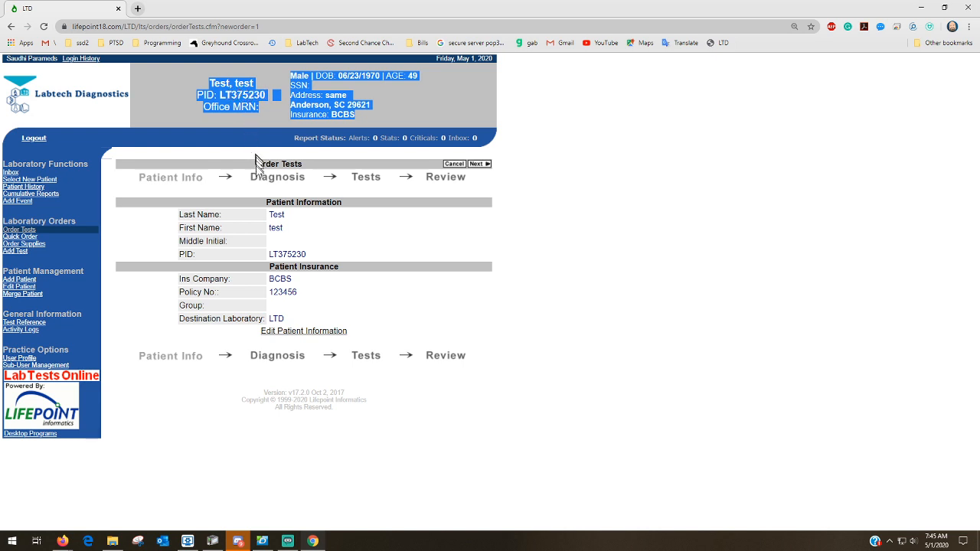
left_click(474, 166)
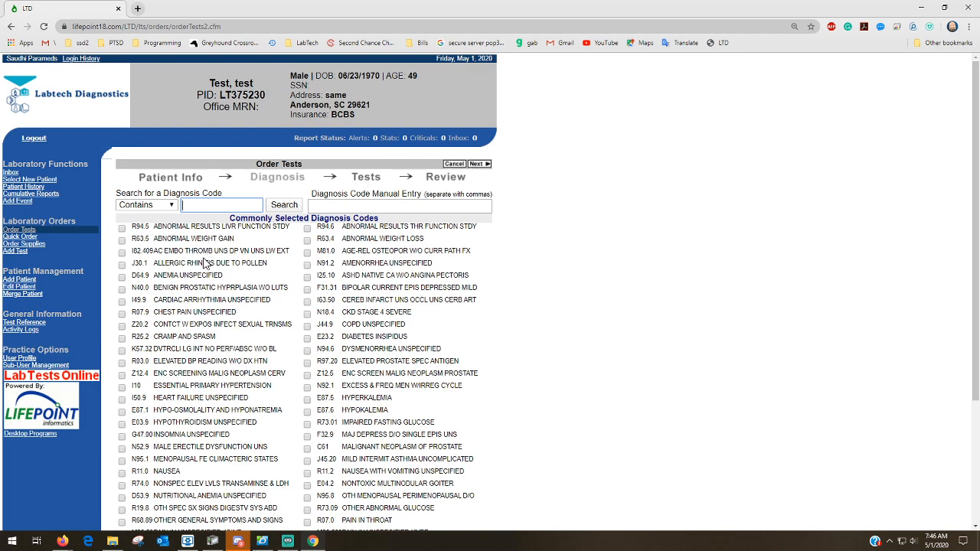
Check R63.5 Abnormal Weight Gain and R63.4 Abnormal Weight Loss in the common codes, then continue
scroll(205, 263, "down", 1)
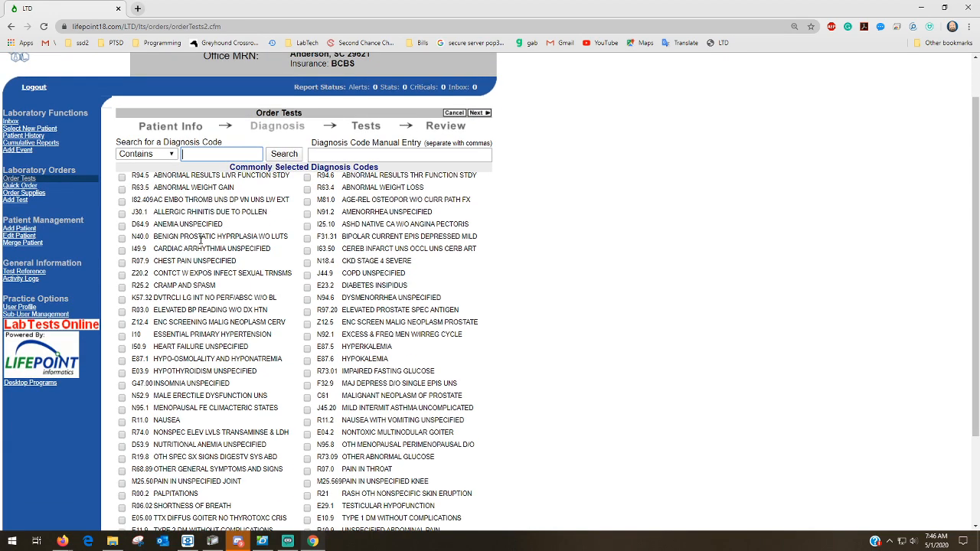
scroll(200, 242, "down", 2)
scroll(200, 242, "up", 2)
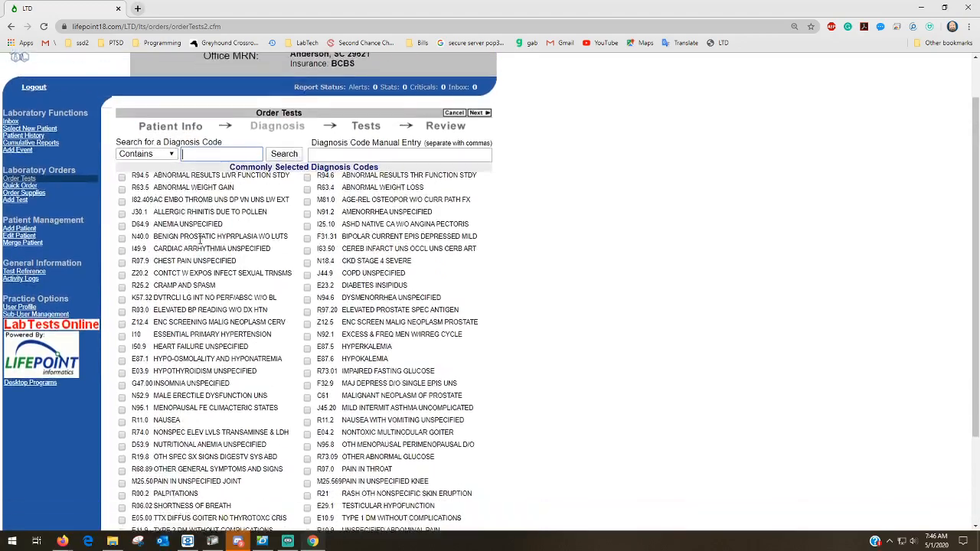
scroll(200, 242, "down", 2)
scroll(202, 230, "up", 3)
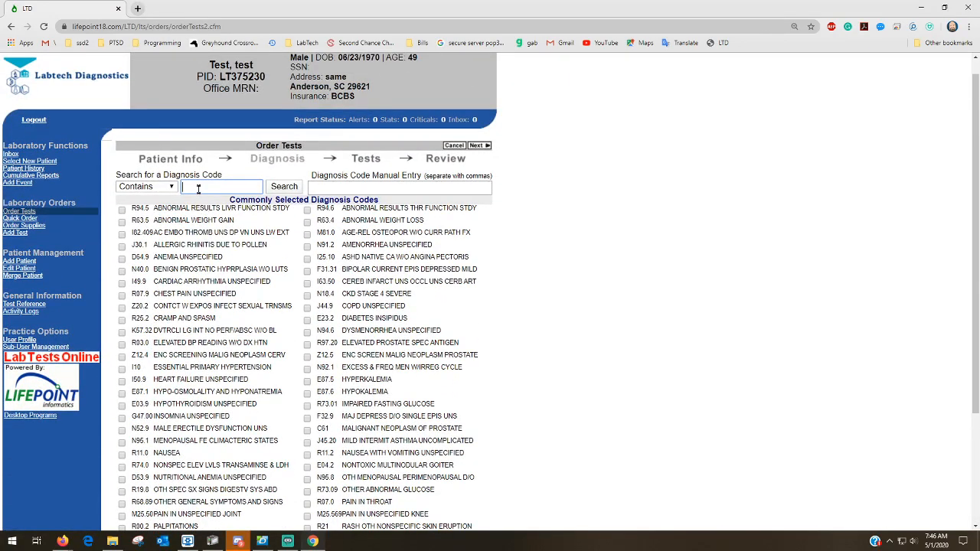
left_click(202, 189)
left_click(316, 189)
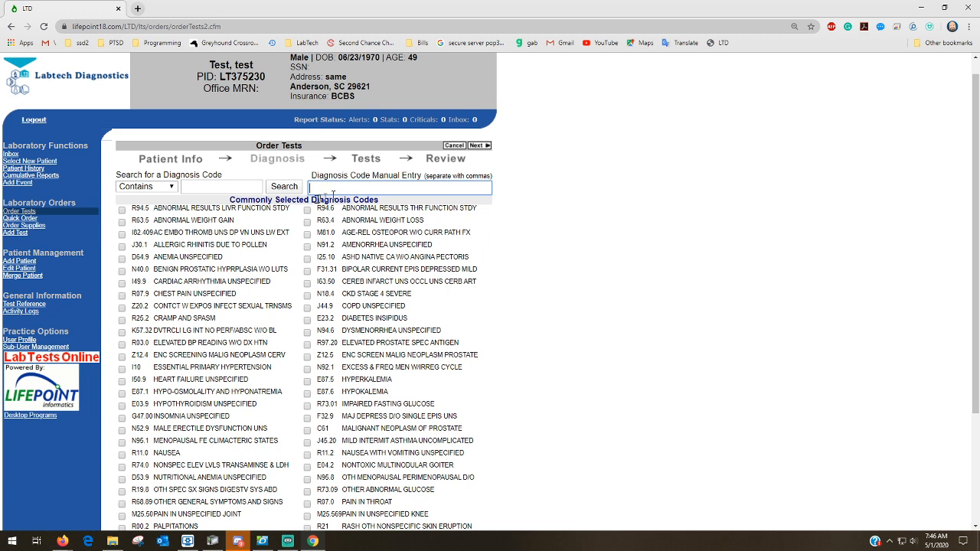
left_click_drag(316, 207, 332, 207)
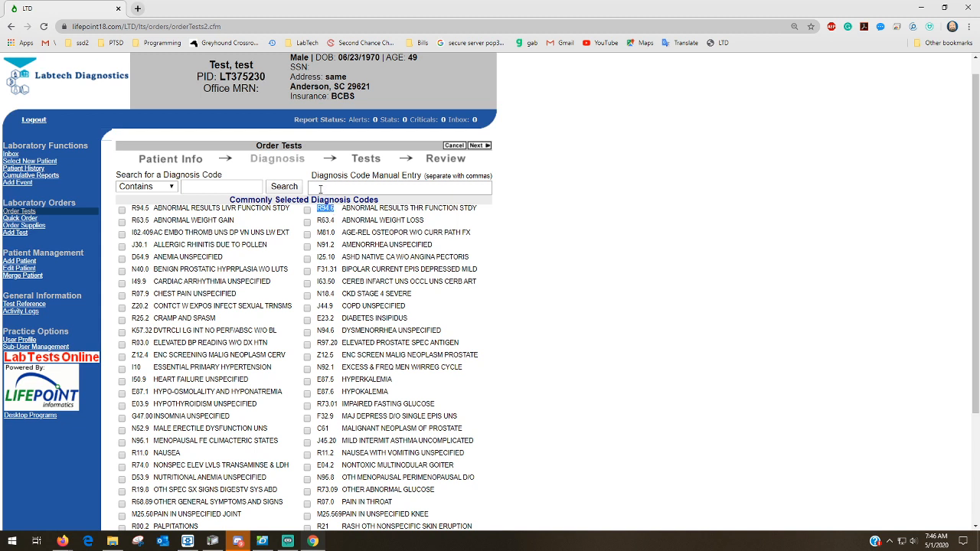
left_click(123, 223)
left_click(308, 224)
left_click(474, 147)
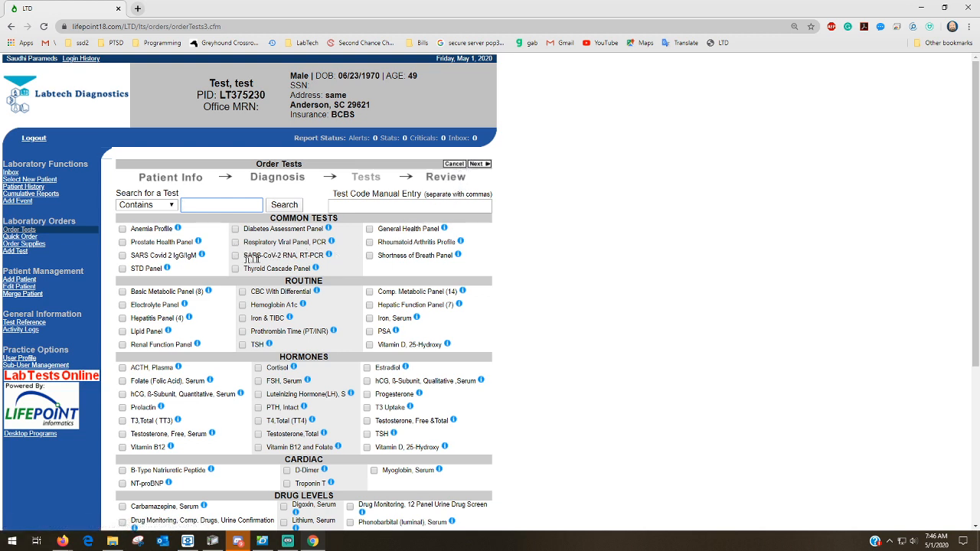
scroll(259, 268, "down", 2)
scroll(259, 274, "down", 2)
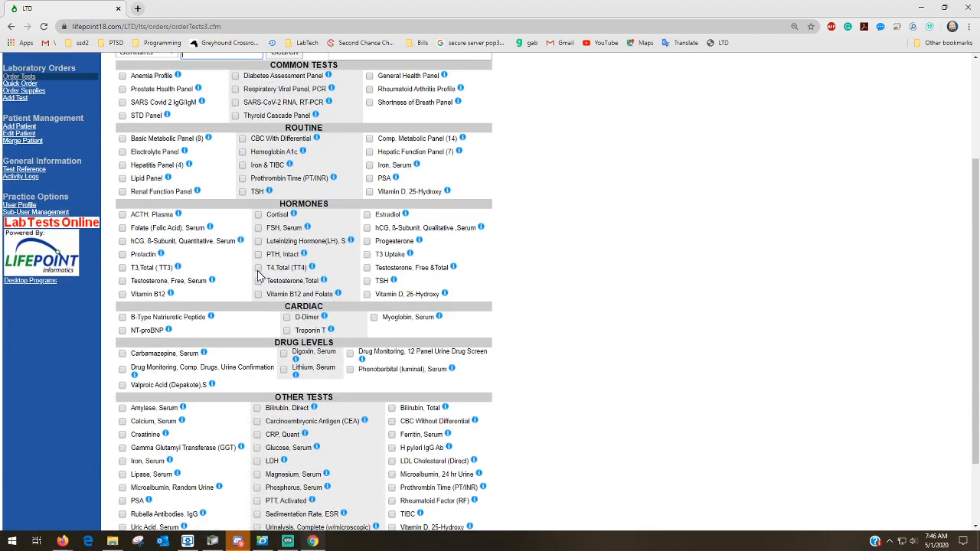
scroll(259, 272, "up", 4)
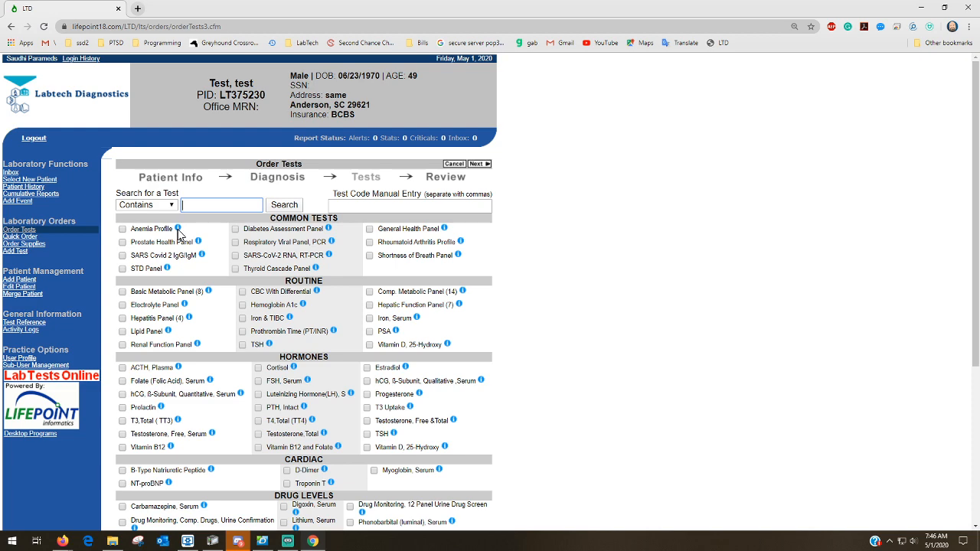
left_click(179, 230)
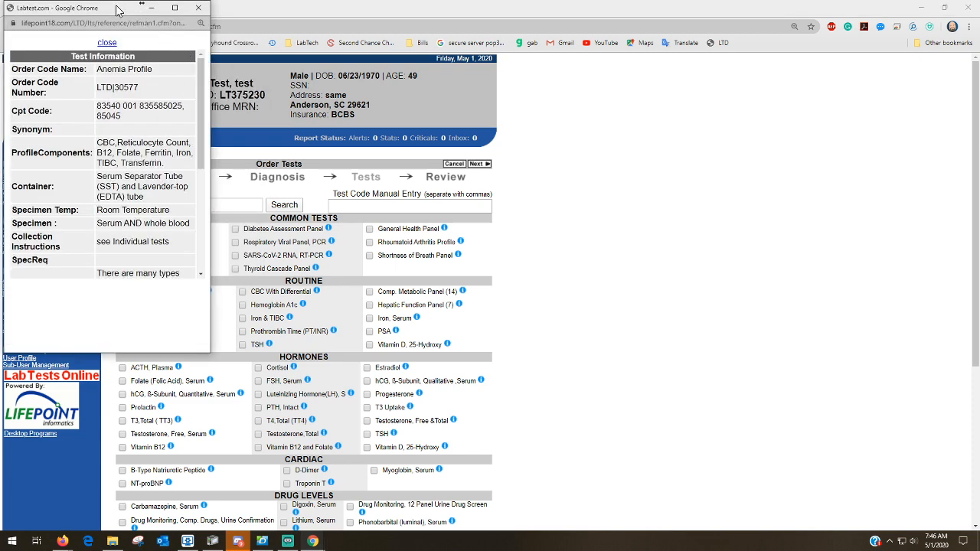
left_click_drag(117, 9, 341, 81)
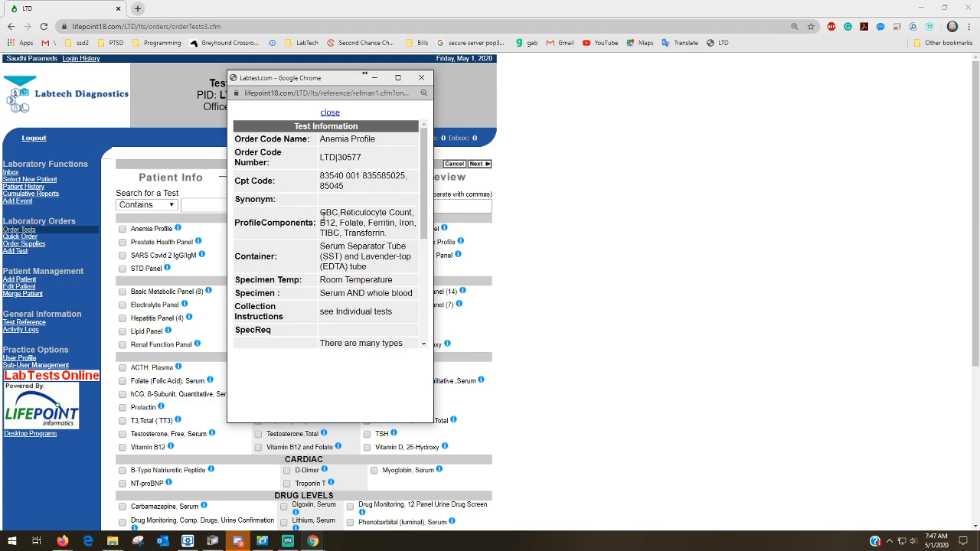
left_click_drag(323, 215, 396, 238)
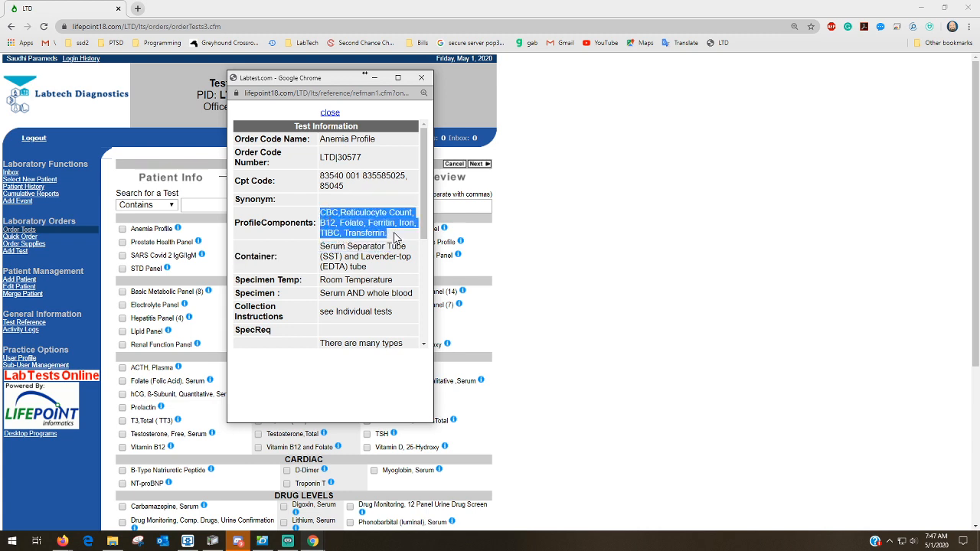
left_click(325, 249)
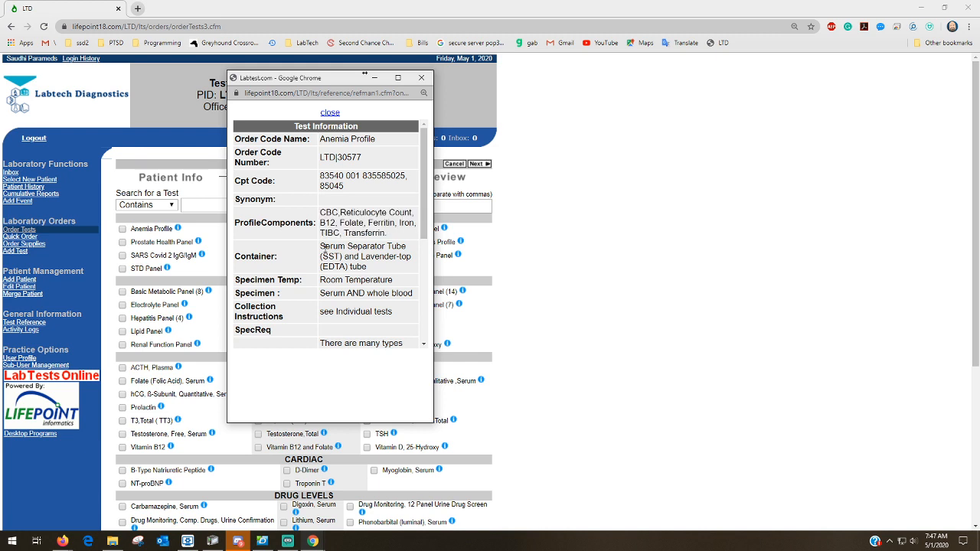
left_click_drag(325, 249, 383, 269)
left_click(383, 269)
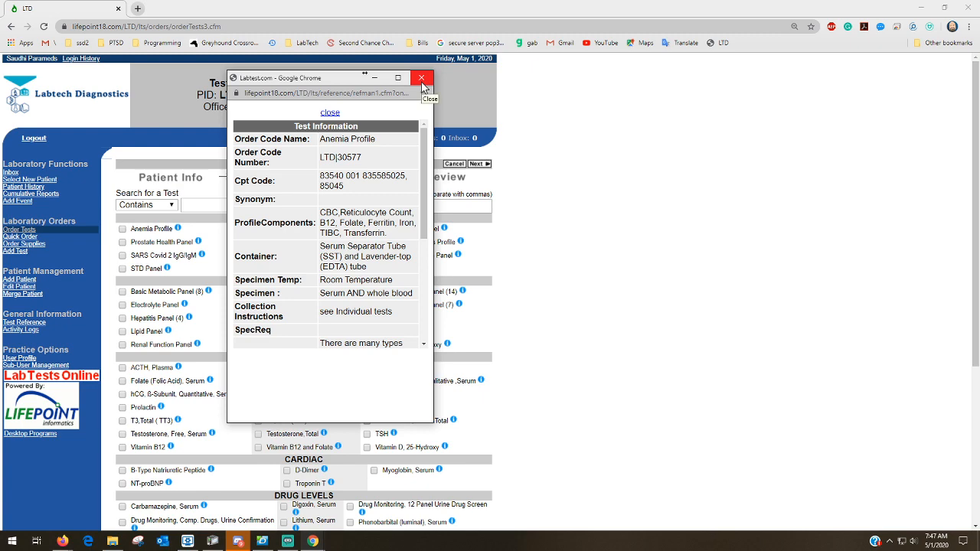
left_click(421, 80)
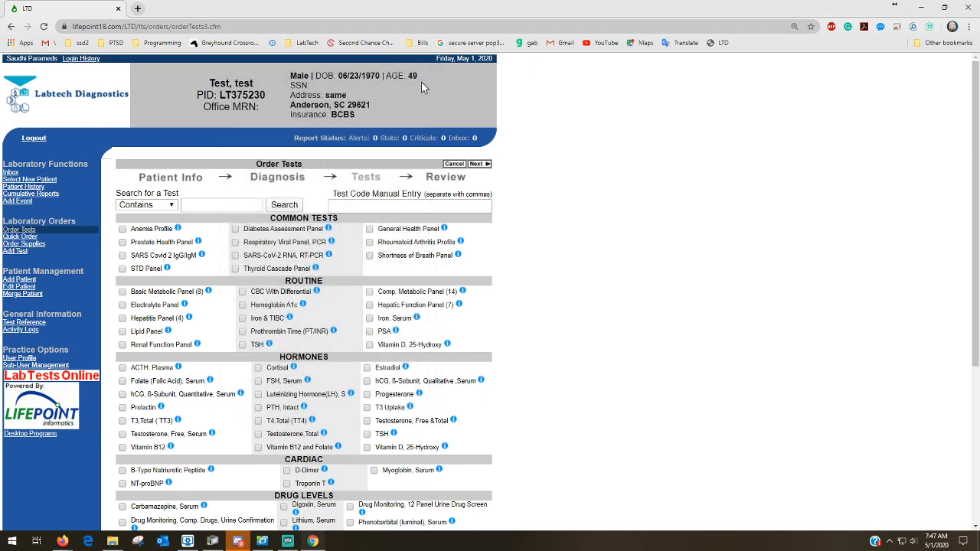
left_click(234, 205)
left_click(349, 205)
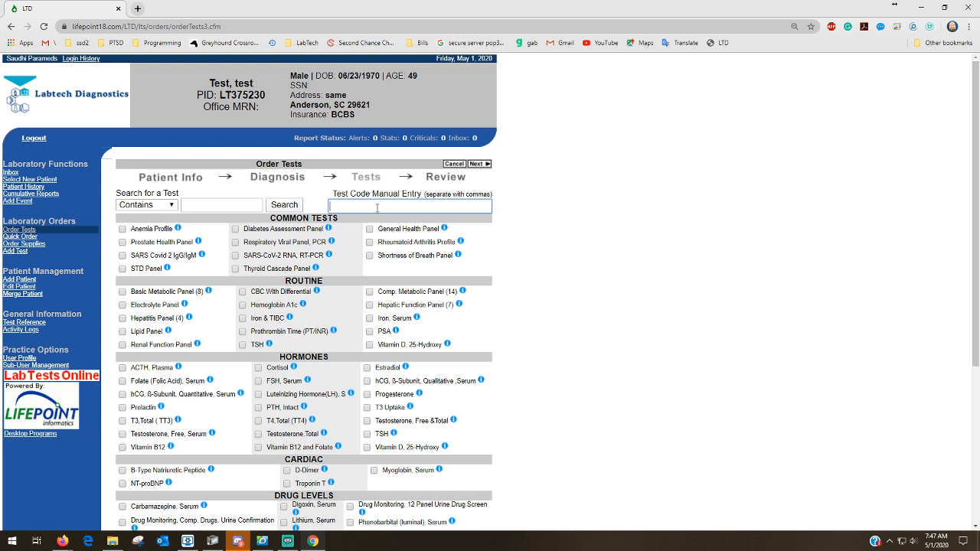
Add test code 120 (Drug Monitoring) and tick Diabetes Assessment and Respiratory Viral PCR
type("120")
key("Return")
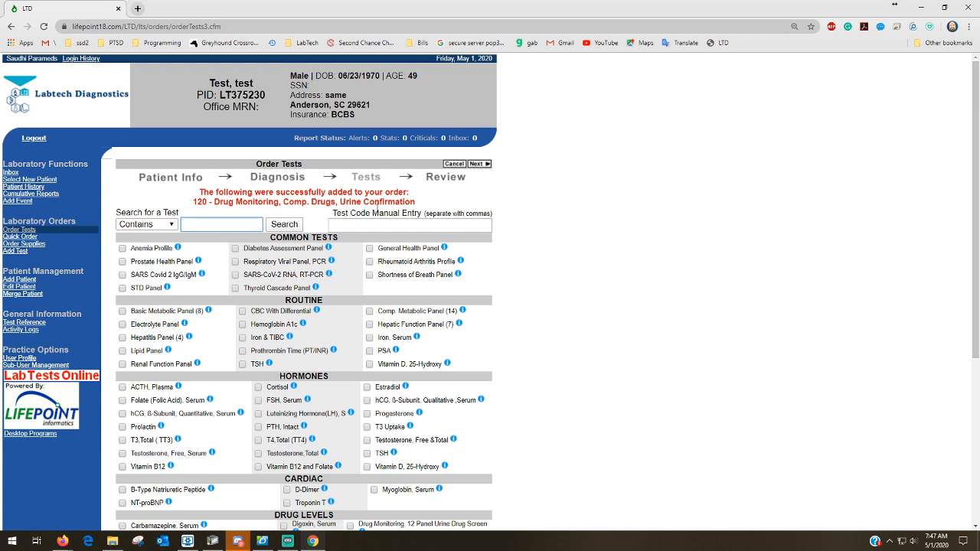
left_click(235, 248)
left_click(236, 262)
Add the SARS Covid 2 IgG/IgM and SARS-CoV-2 RNA, RT-PCR tests
left_click(123, 275)
left_click(236, 275)
scroll(298, 288, "down", 2)
scroll(298, 288, "up", 2)
Go to Review and check the five tests listed under diagnoses R63.5 and R63.4
left_click(479, 165)
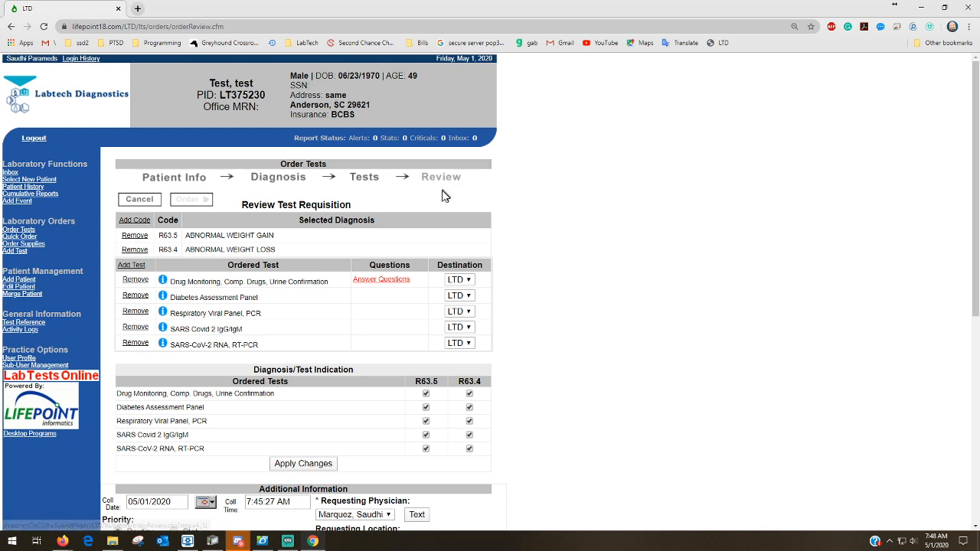
scroll(358, 218, "down", 1)
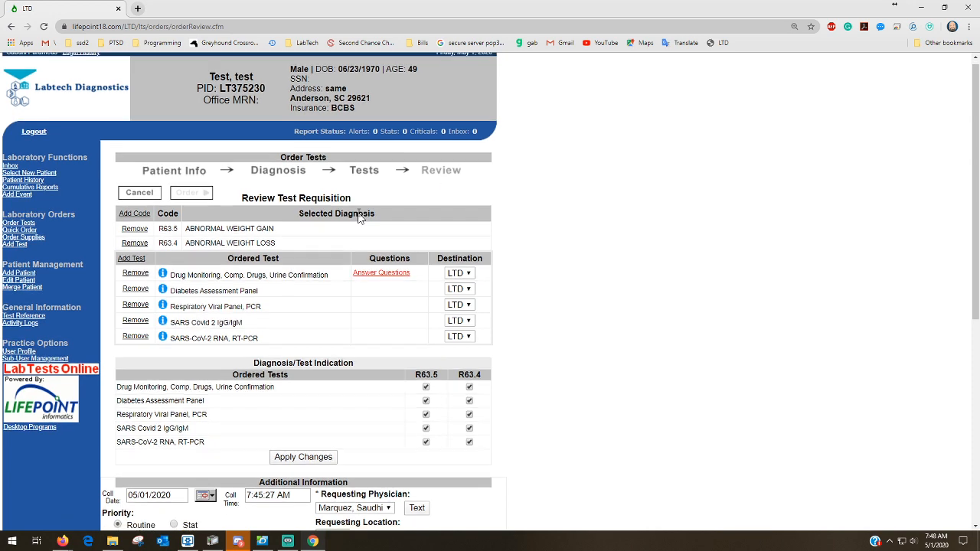
scroll(358, 218, "down", 1)
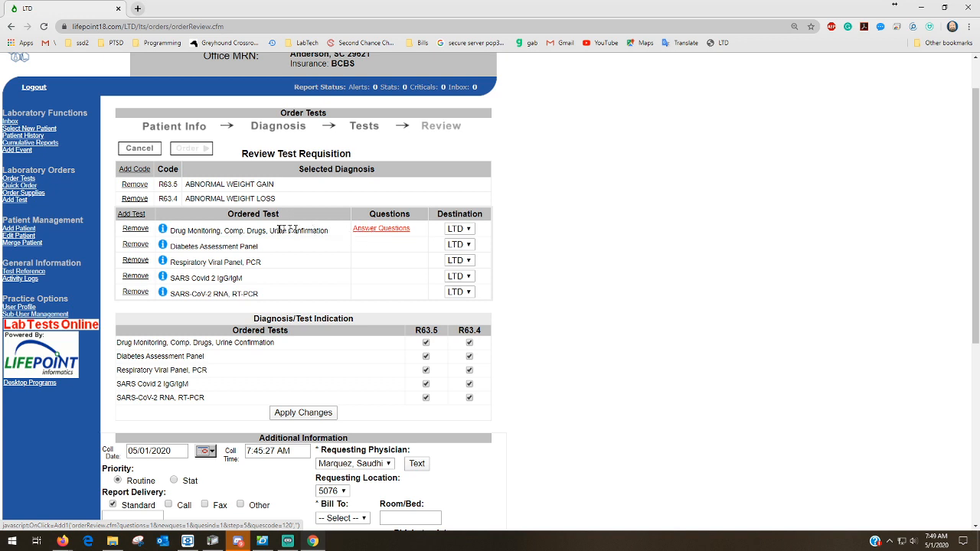
Answer the Drug Monitoring questions by ticking METHADONE as the prescribed medication
left_click(386, 230)
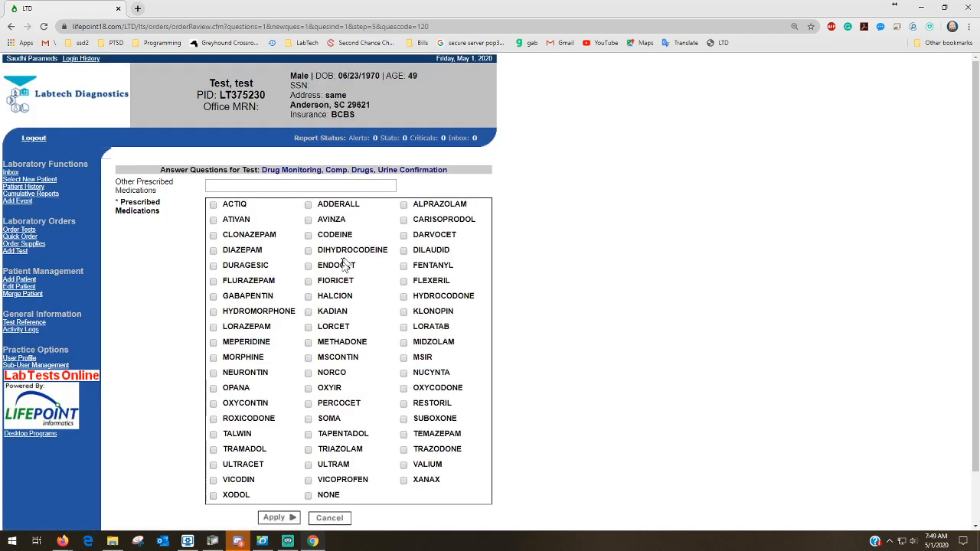
left_click(307, 343)
scroll(332, 327, "down", 1)
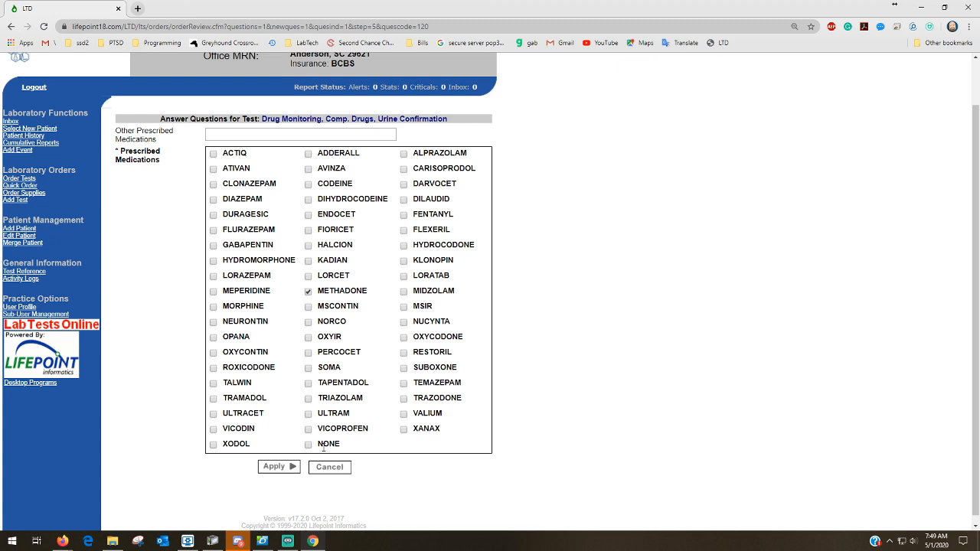
left_click(280, 468)
Apply the medication answer and scroll down to Additional Information and the Order buttons
left_click(280, 470)
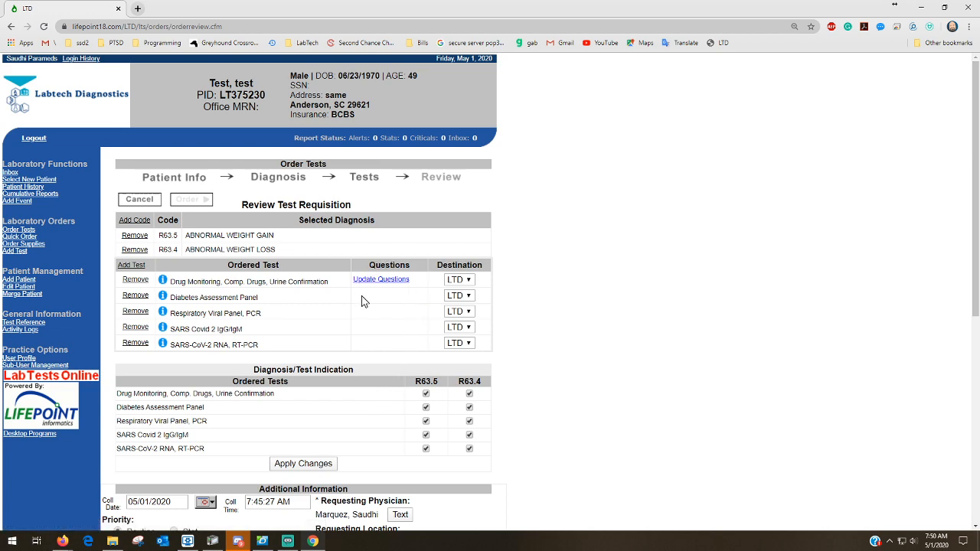
scroll(370, 298, "down", 1)
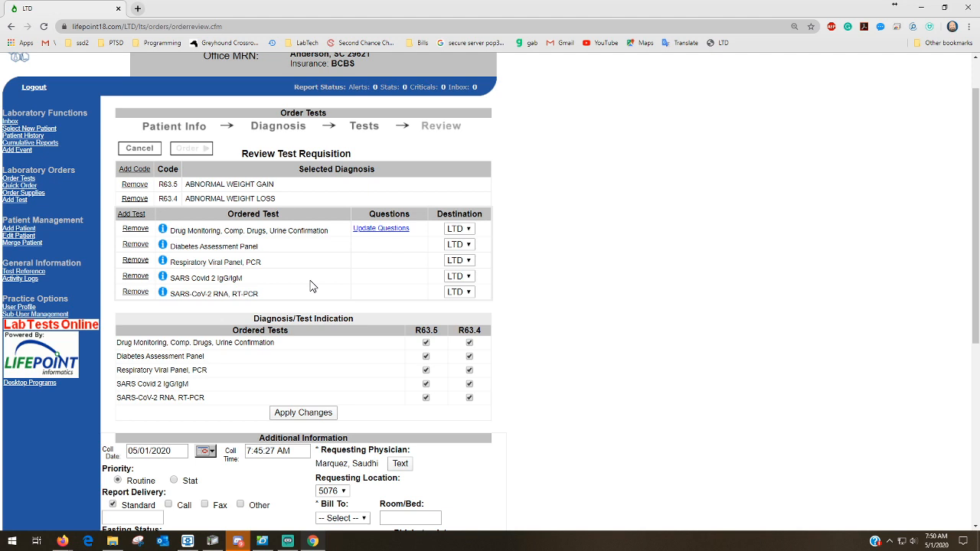
scroll(311, 286, "down", 3)
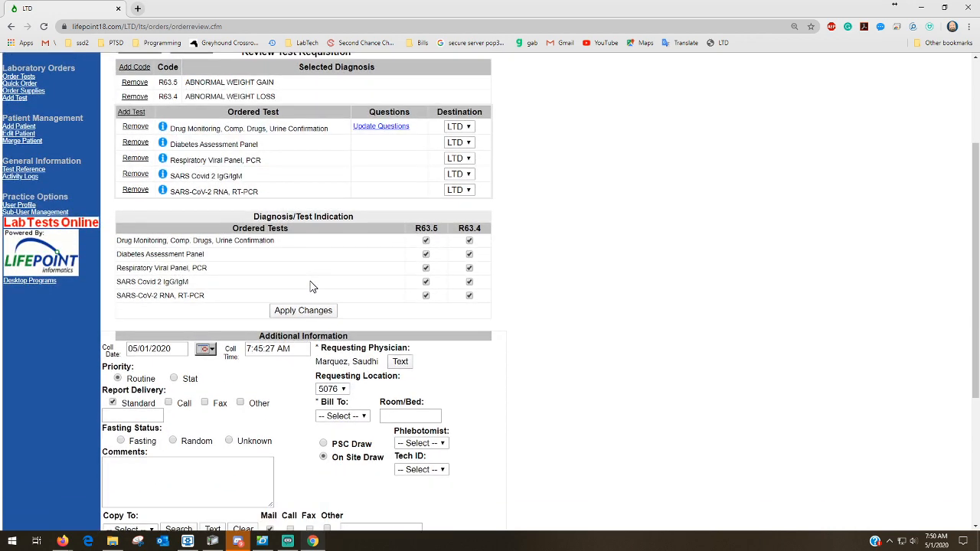
scroll(310, 288, "down", 1)
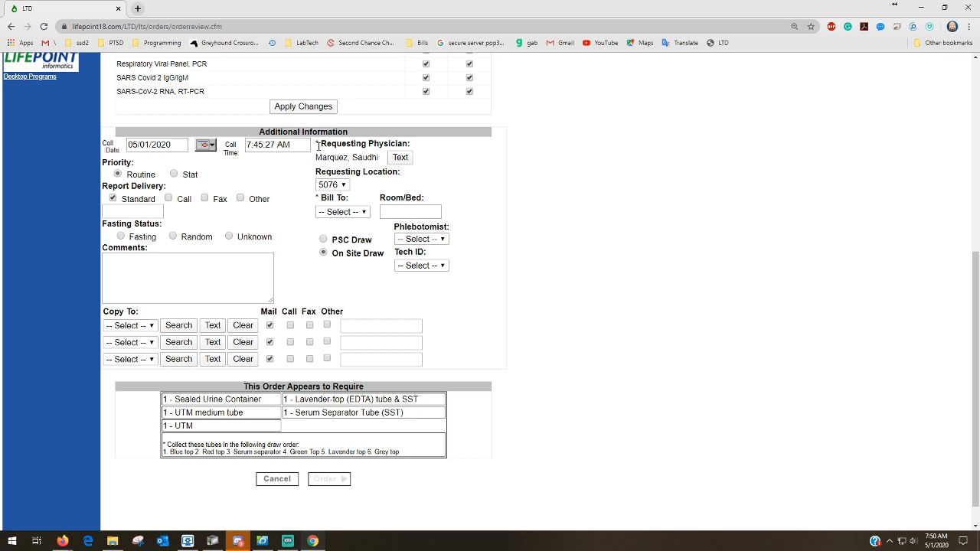
Highlight the required markers on the Physician and Bill To fields
left_click_drag(319, 144, 315, 144)
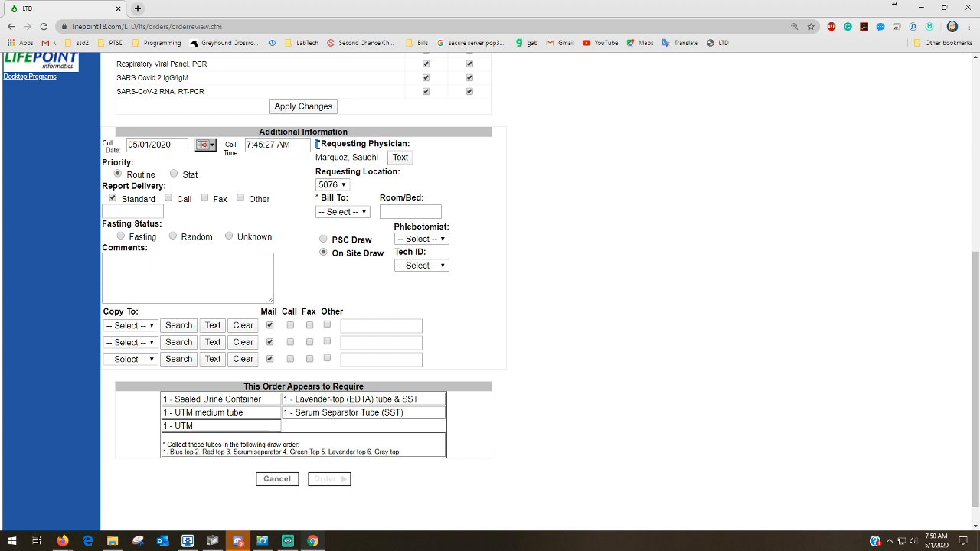
left_click(317, 197)
left_click_drag(318, 196, 315, 199)
left_click(319, 197)
double_click(317, 197)
Set Bill To to Insurance, leaving Phlebotomist unset and Comments empty
left_click(341, 214)
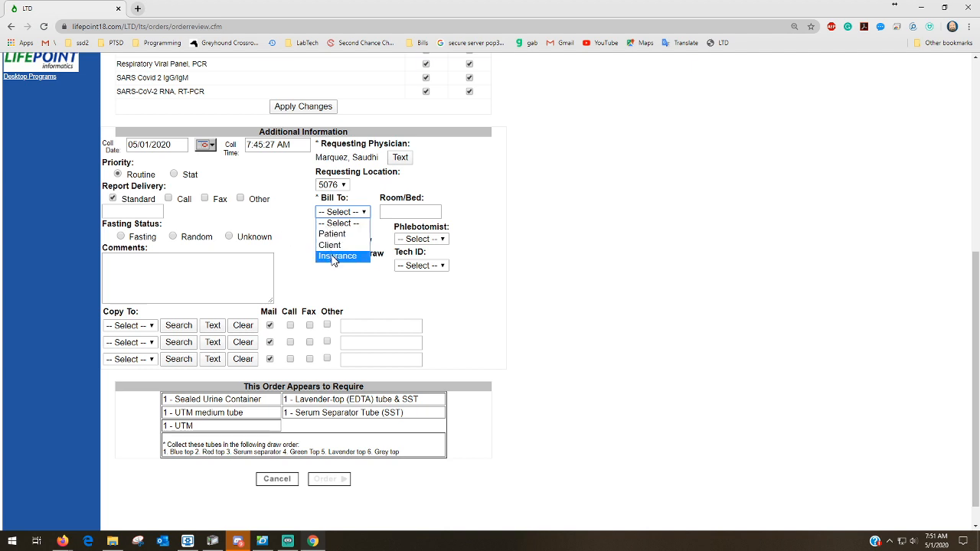
left_click(334, 258)
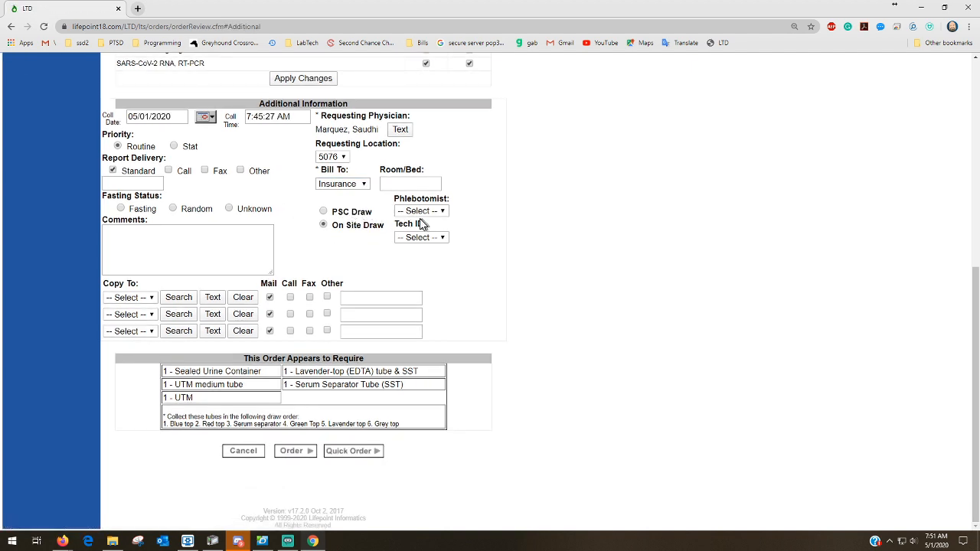
left_click(425, 212)
left_click(429, 217)
left_click(187, 244)
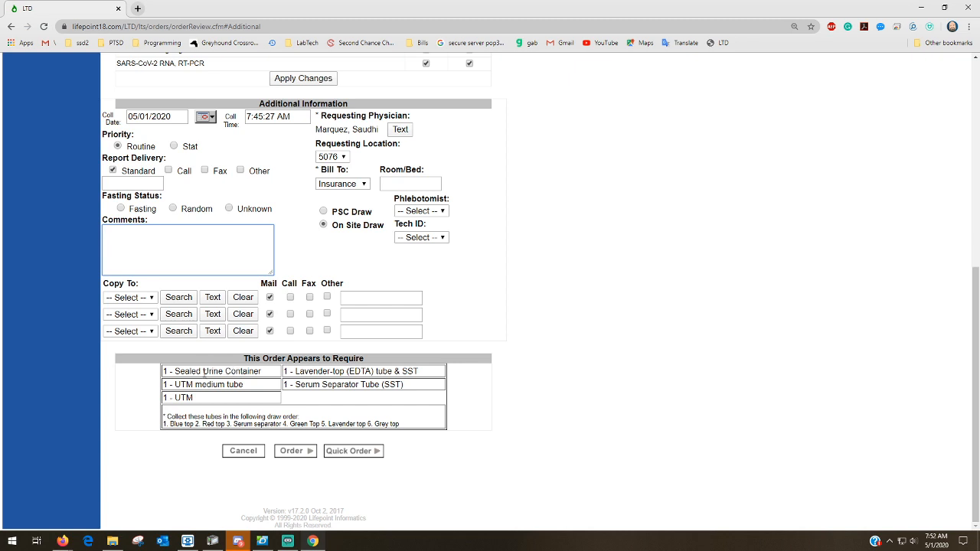
left_click_drag(203, 371, 281, 399)
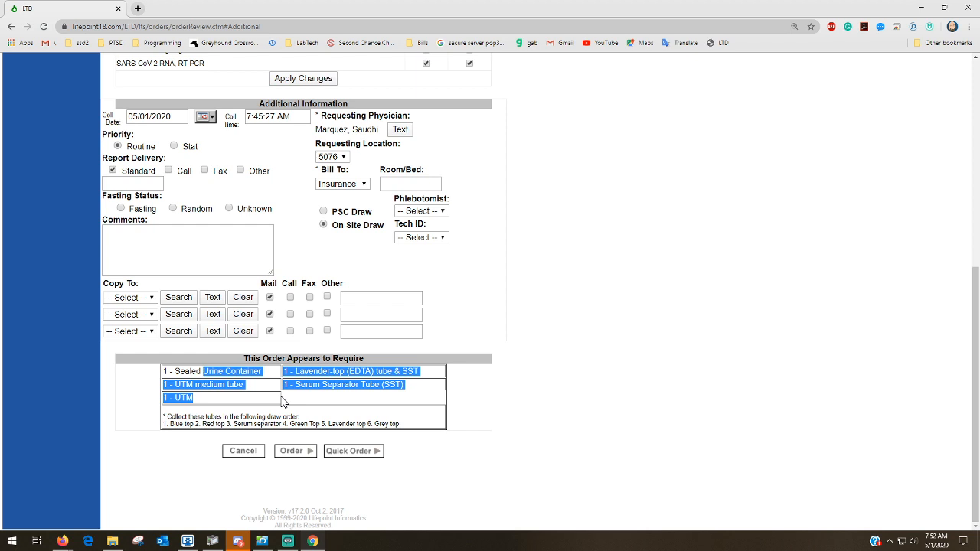
left_click(467, 388)
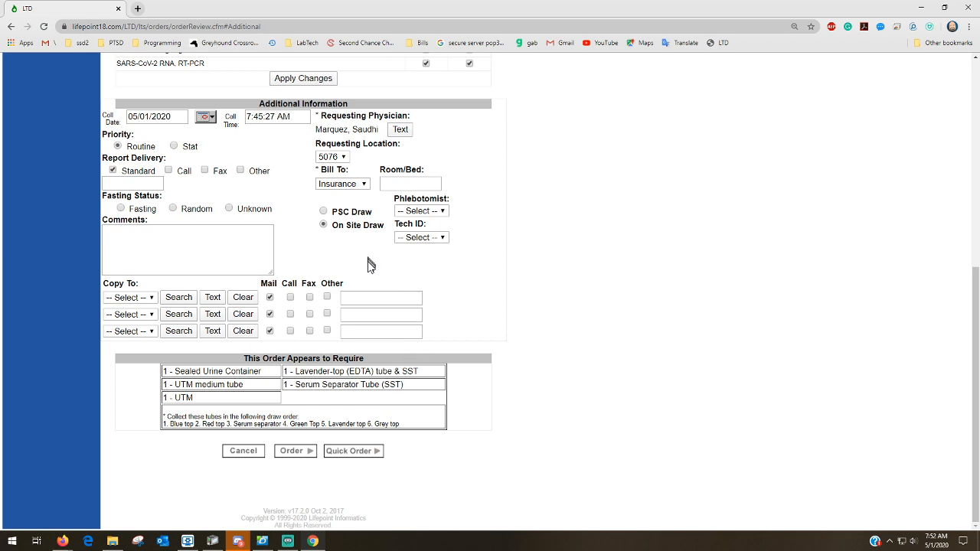
scroll(368, 273, "up", 3)
scroll(367, 274, "down", 3)
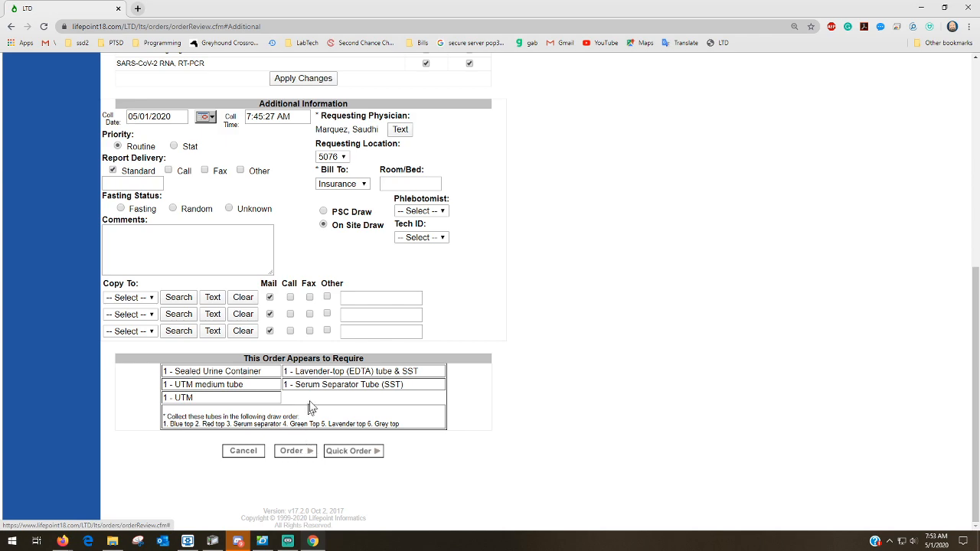
Submit the lab order and close the duplicate requisition window
left_click(292, 453)
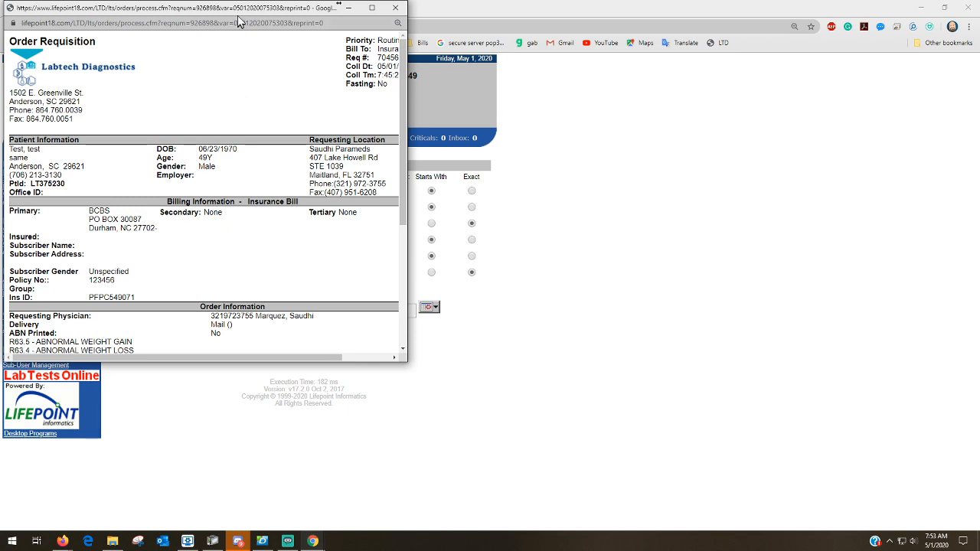
left_click_drag(235, 11, 452, 88)
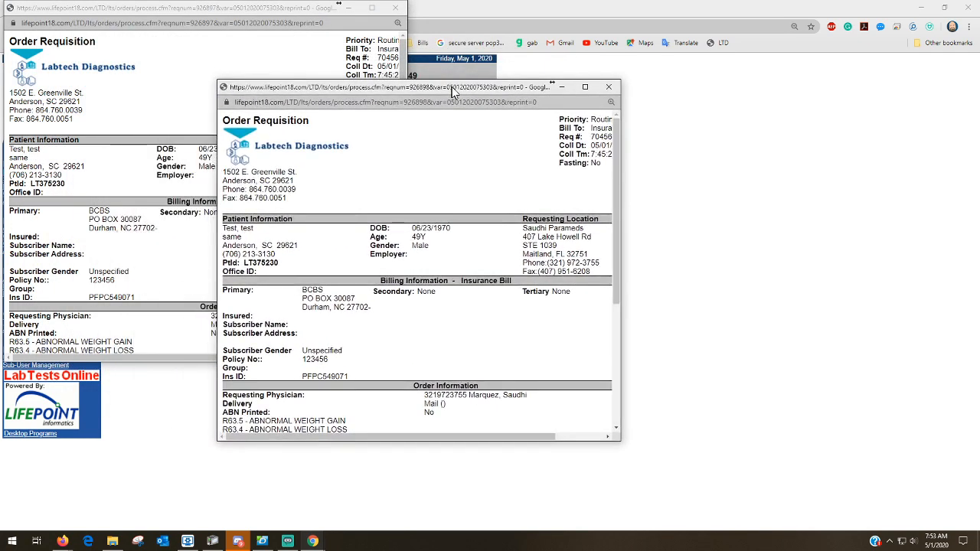
left_click(607, 87)
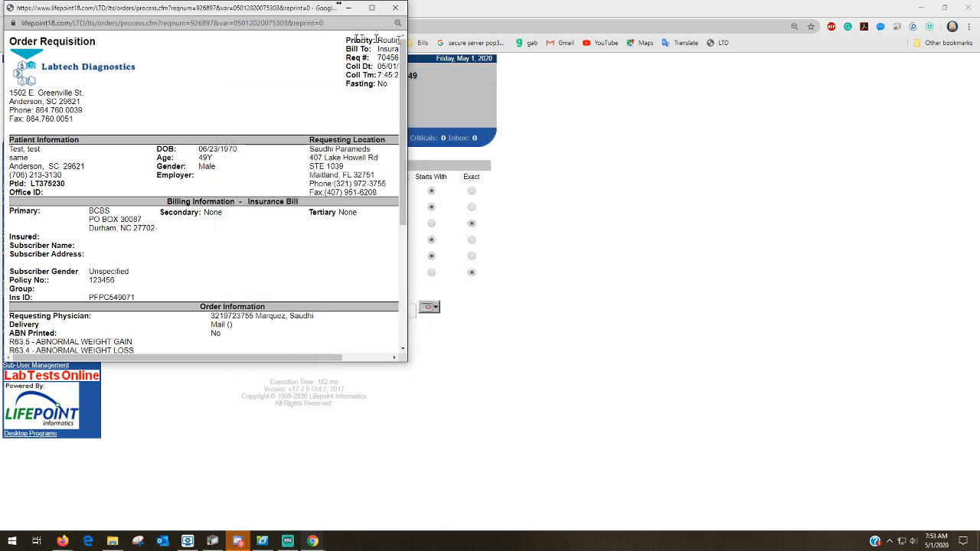
Centre the remaining Order Requisition and dismiss its page options menu
left_click_drag(245, 12, 559, 92)
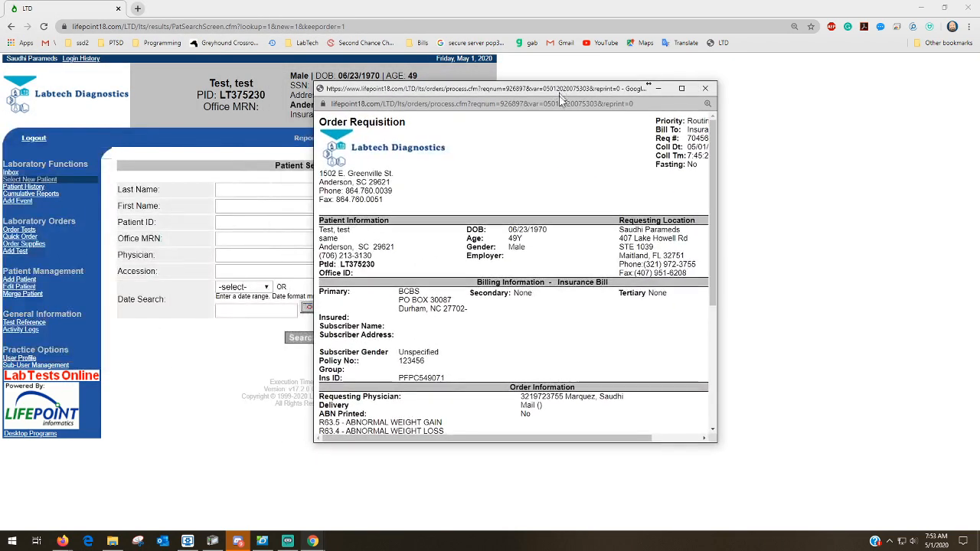
right_click(472, 157)
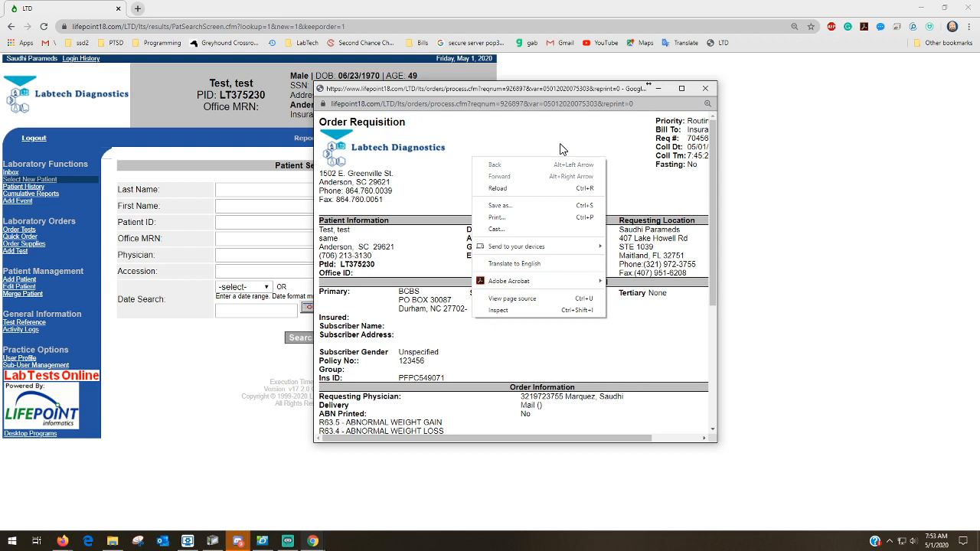
left_click(607, 141)
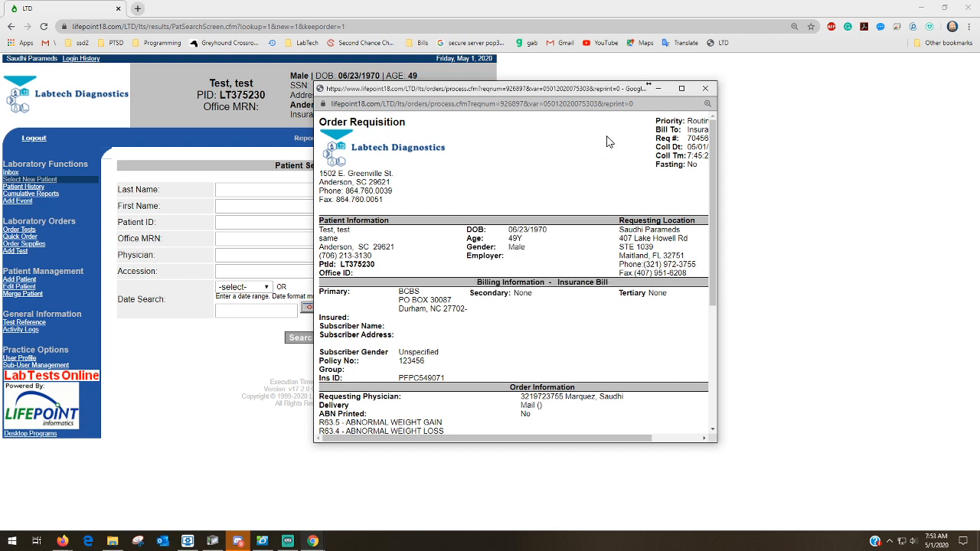
Close the Order Requisition popup with its red X button
left_click(706, 90)
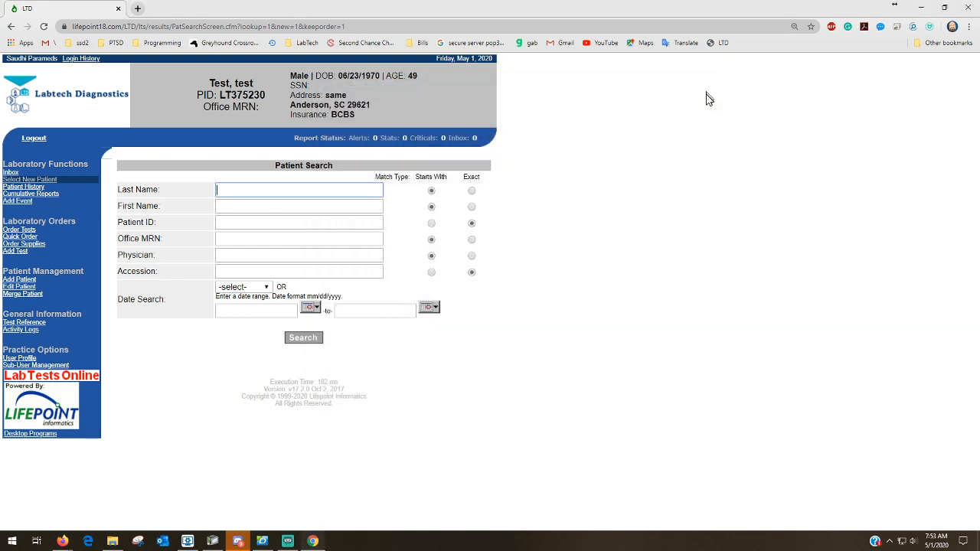